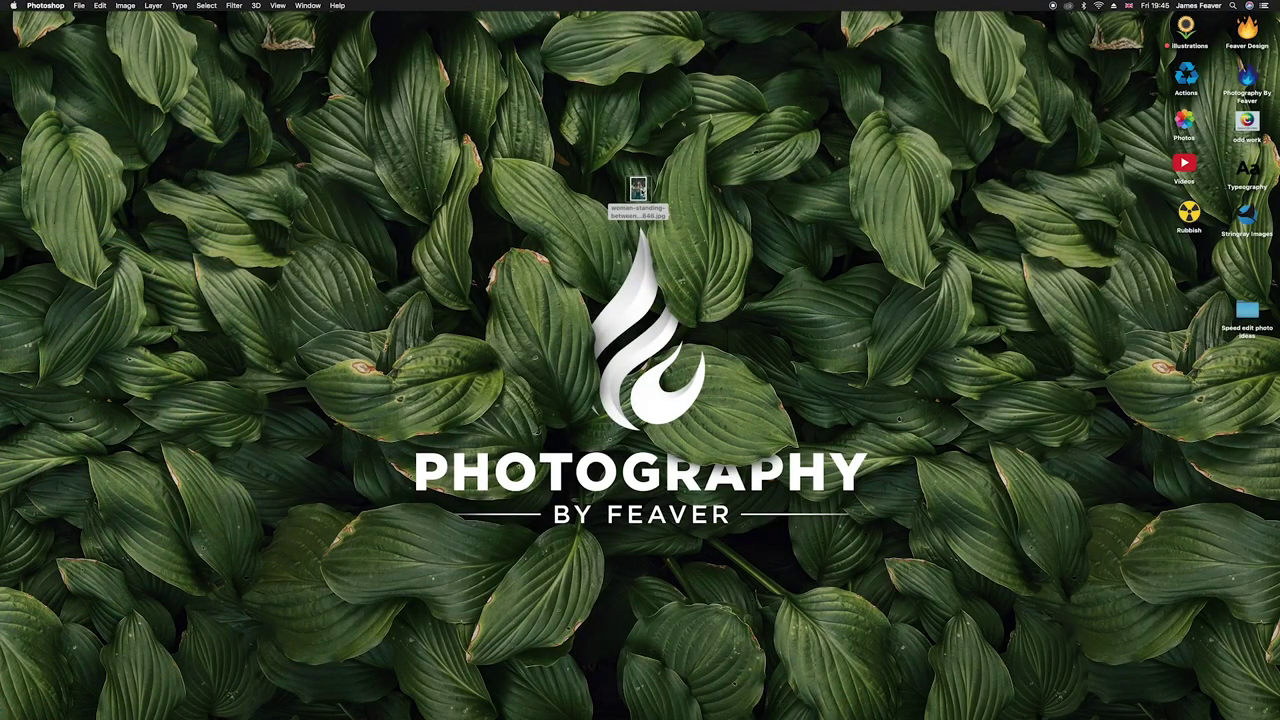
Open woman-standing-between-trees-2062846.jpg from the desktop in Photoshop
{"action": "double_click", "coordinate": [639, 190]}
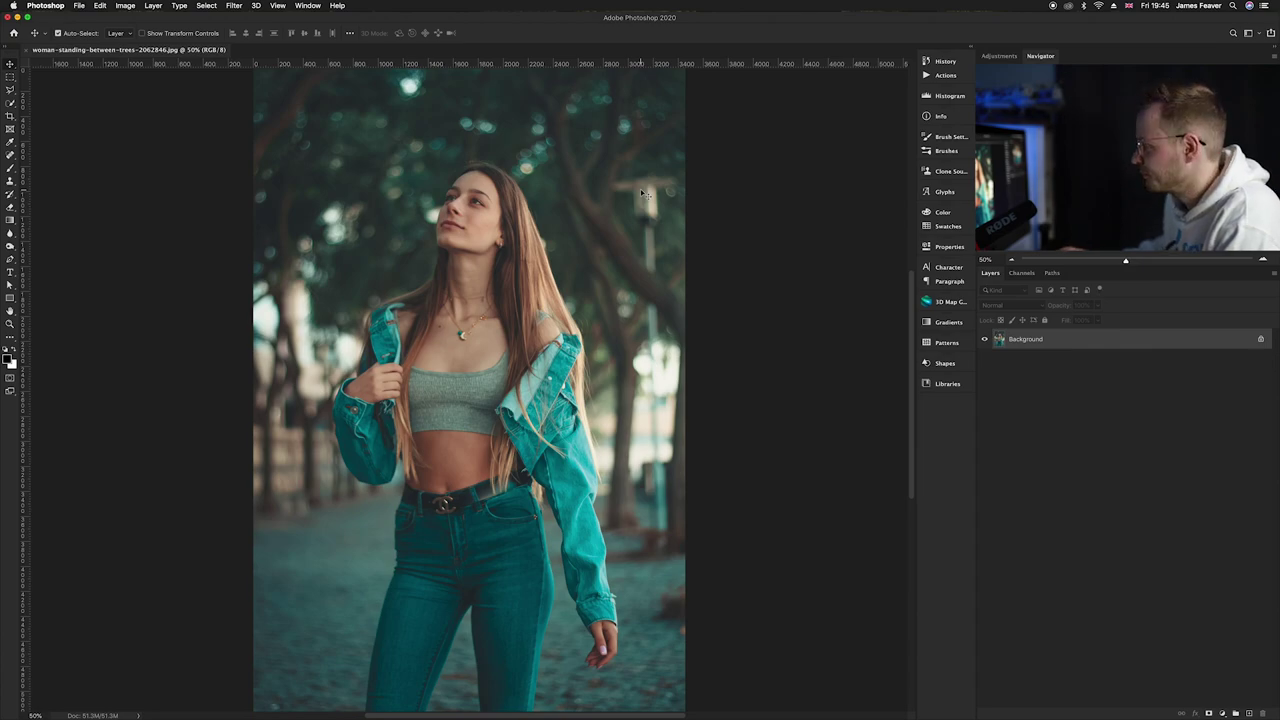
{"action": "key", "text": "super+minus"}
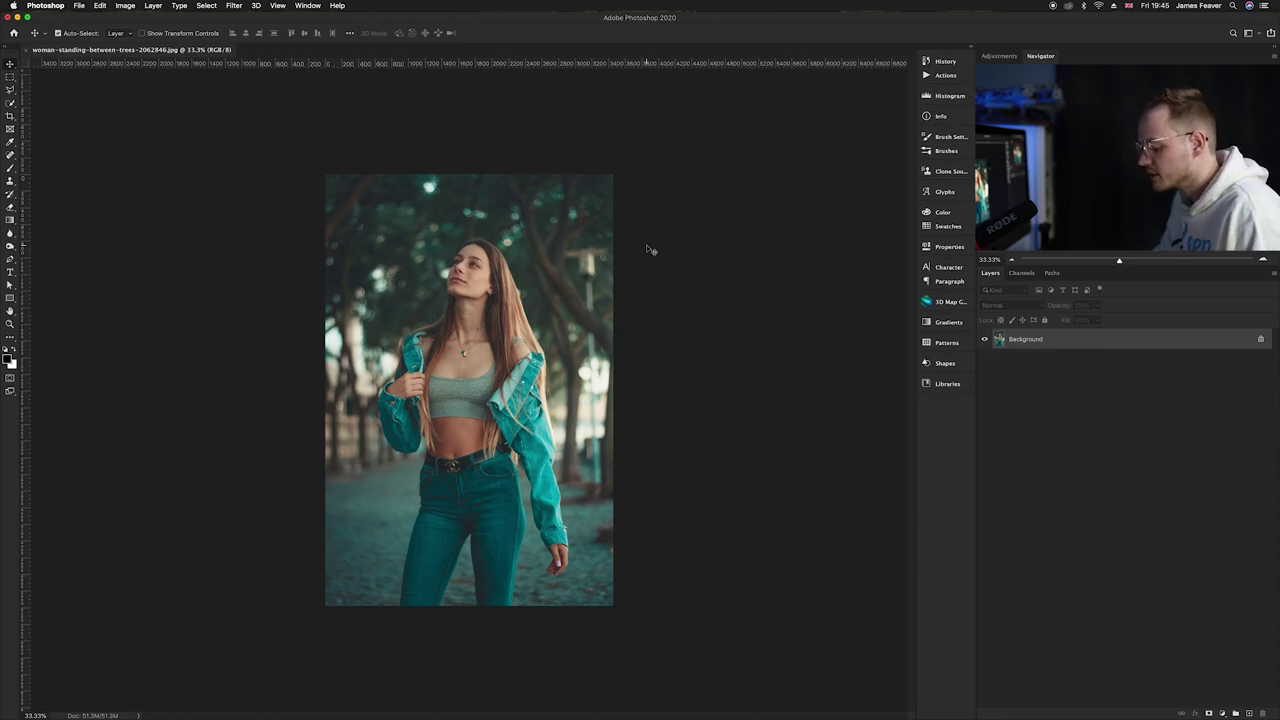
{"action": "key", "text": "super+plus"}
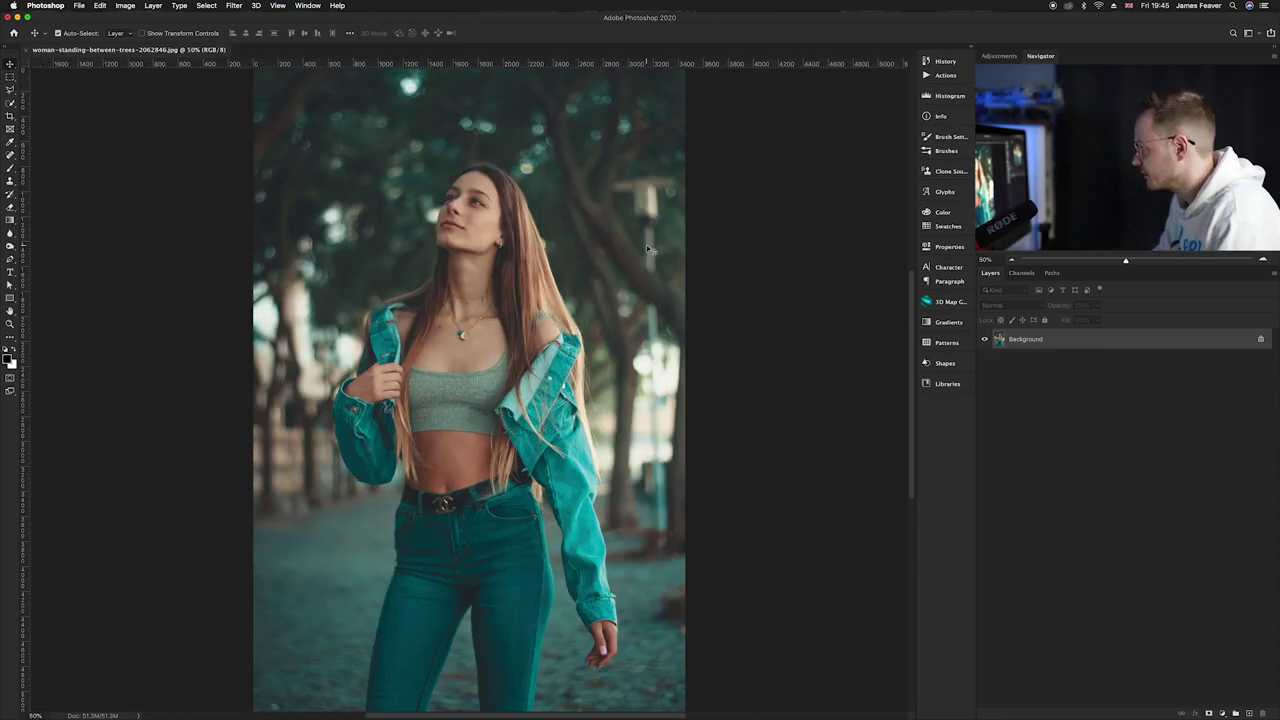
Add a Hue/Saturation adjustment layer and set Yellows and Greens saturation to -100
{"action": "left_click", "coordinate": [1222, 714]}
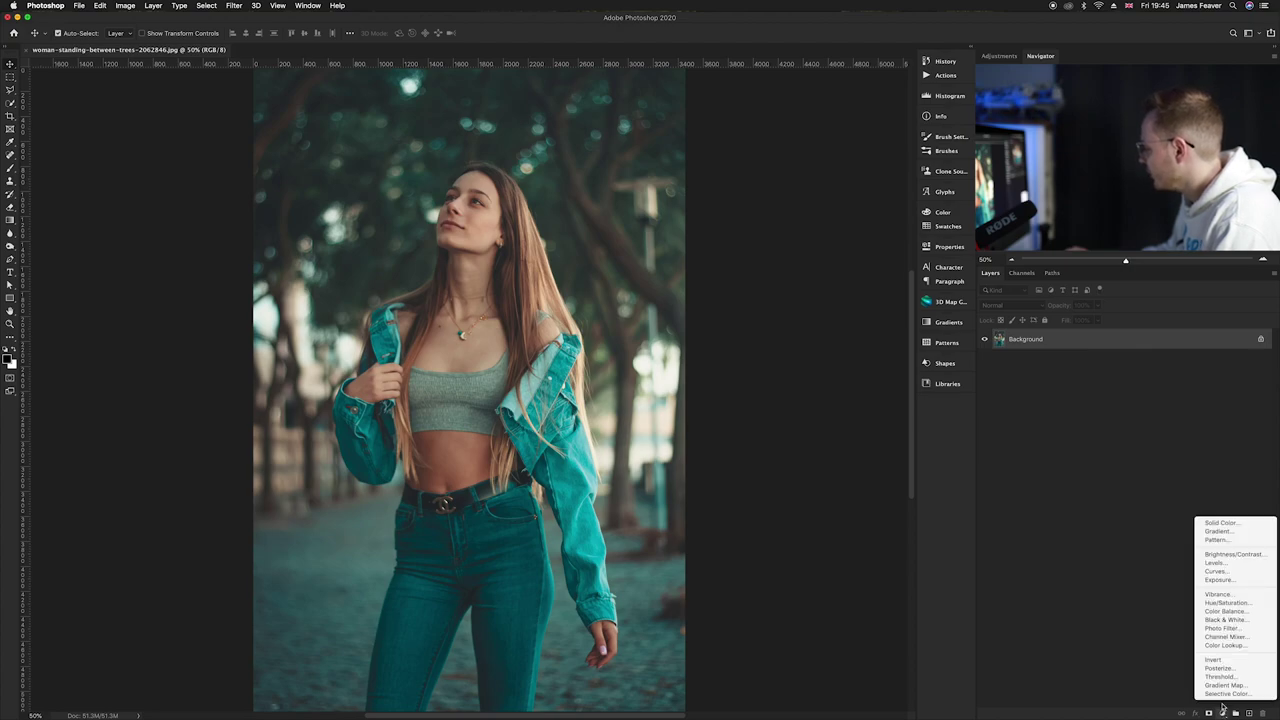
{"action": "left_click", "coordinate": [1221, 604]}
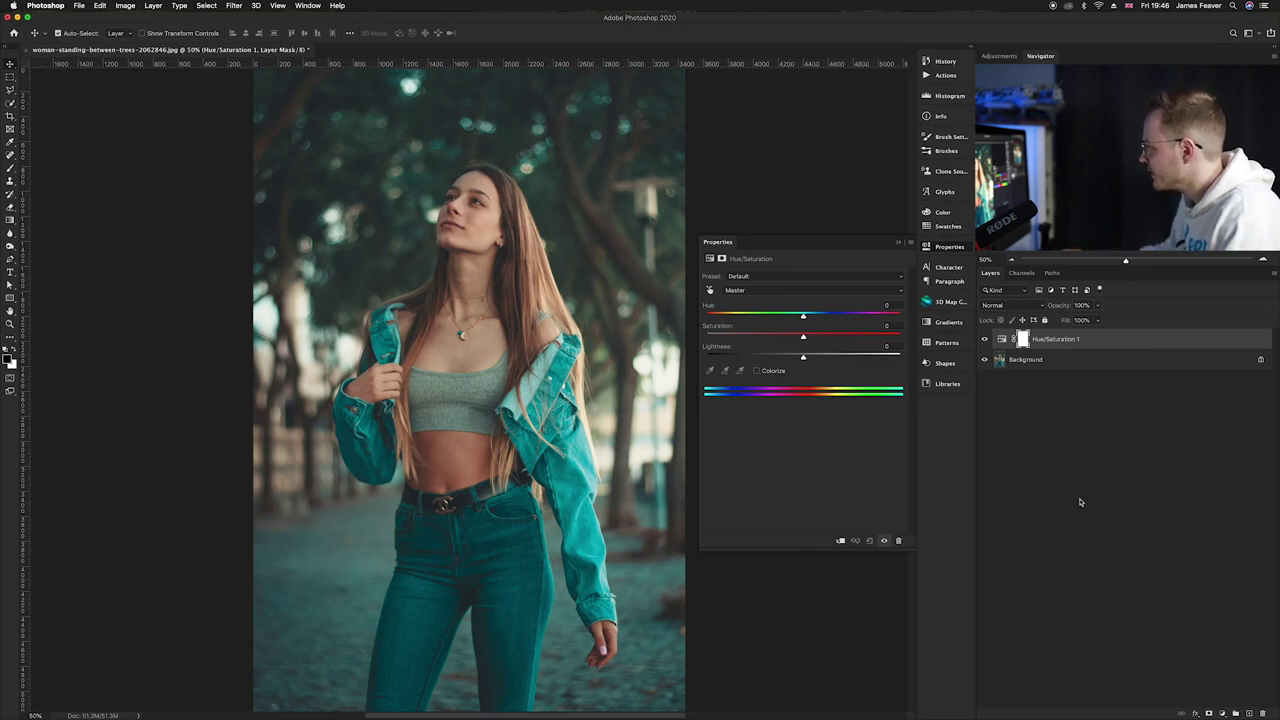
{"action": "left_click", "coordinate": [738, 291]}
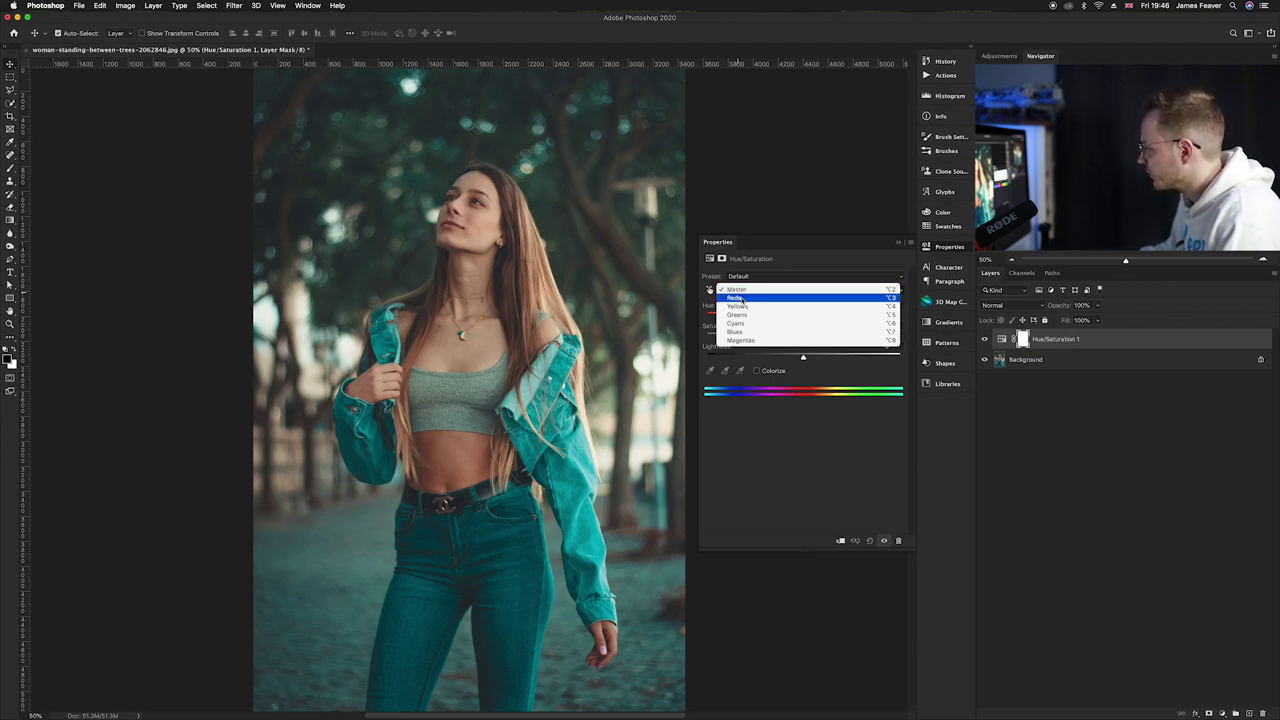
{"action": "left_click", "coordinate": [737, 306]}
{"action": "left_click_drag", "start_coordinate": [803, 335], "coordinate": [713, 338]}
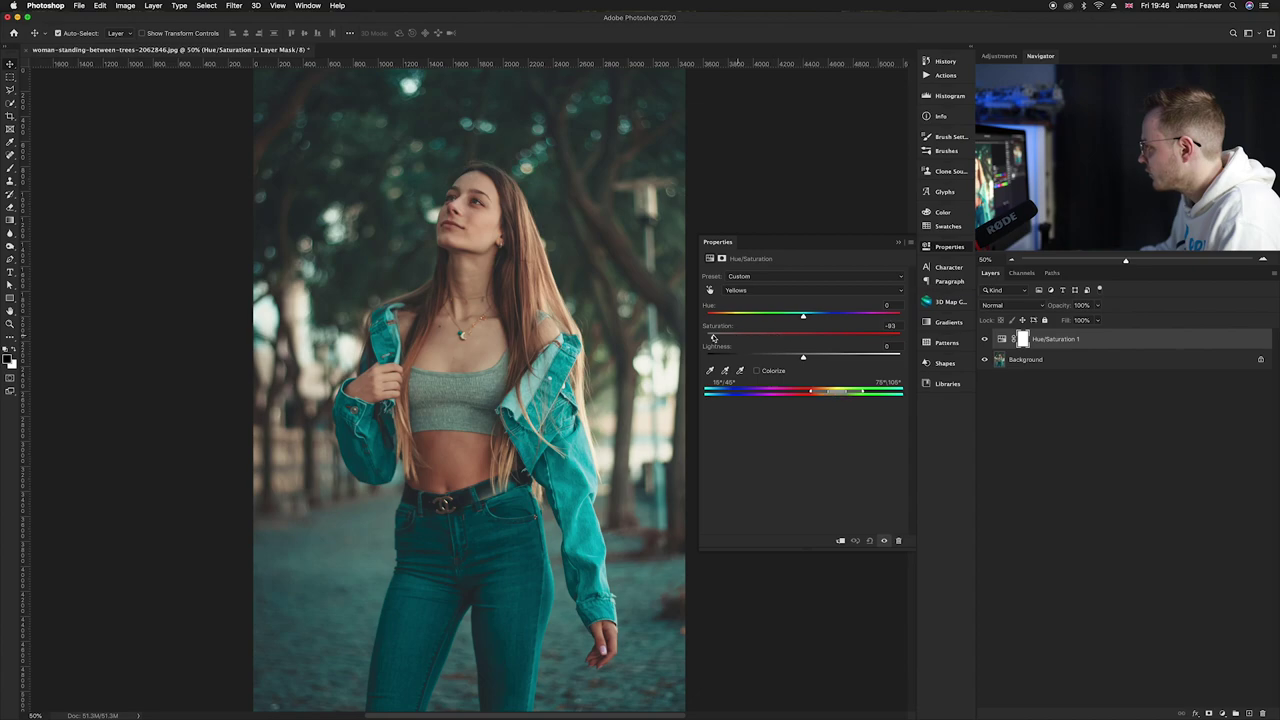
{"action": "left_click", "coordinate": [740, 291]}
{"action": "left_click", "coordinate": [737, 298]}
{"action": "left_click_drag", "start_coordinate": [803, 336], "coordinate": [706, 338]}
Set Blues and Magentas saturation to -100 and close the Properties panel
{"action": "left_click", "coordinate": [735, 294]}
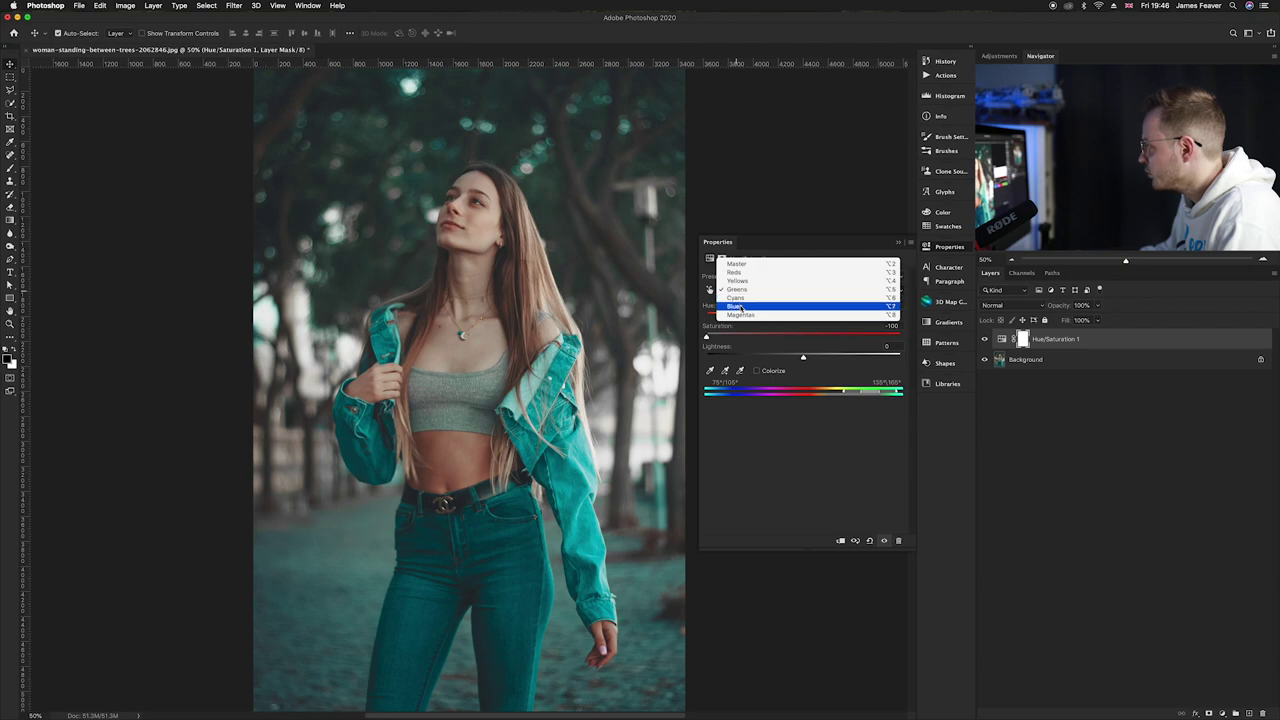
{"action": "left_click", "coordinate": [737, 306]}
{"action": "left_click_drag", "start_coordinate": [809, 339], "coordinate": [700, 338]}
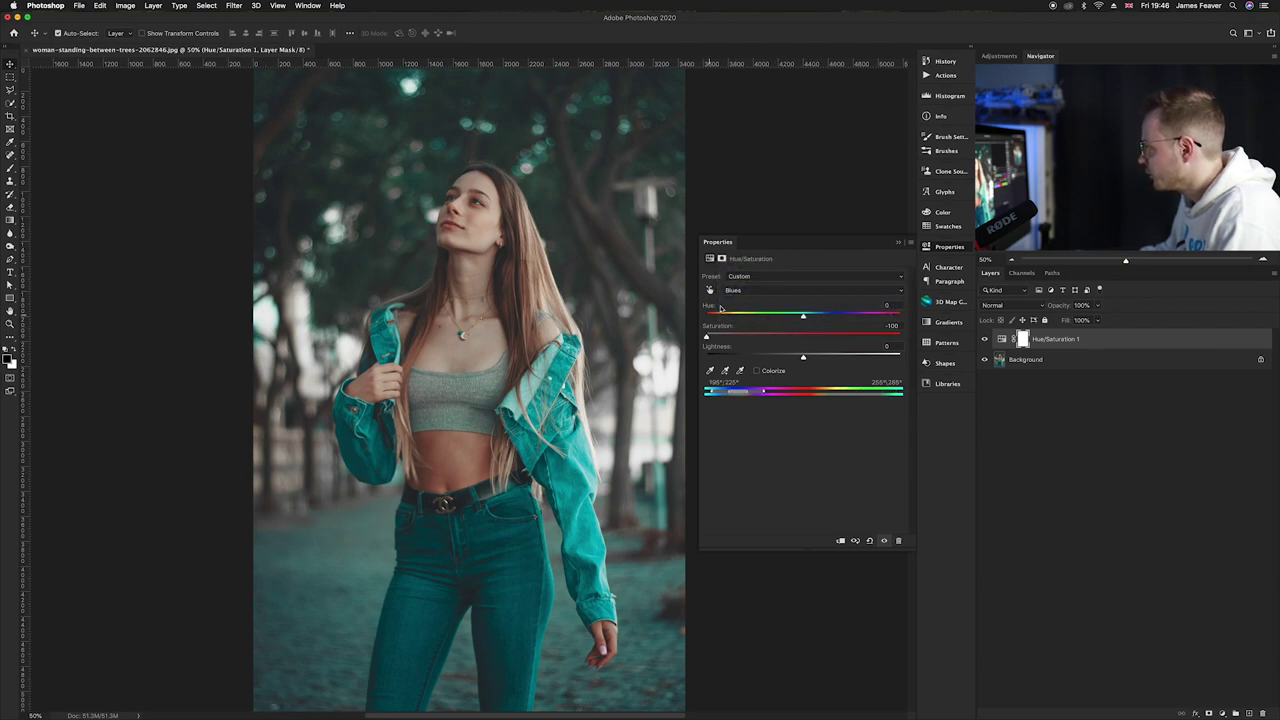
{"action": "left_click", "coordinate": [738, 290]}
{"action": "left_click", "coordinate": [738, 298]}
{"action": "left_click_drag", "start_coordinate": [804, 338], "coordinate": [668, 330]}
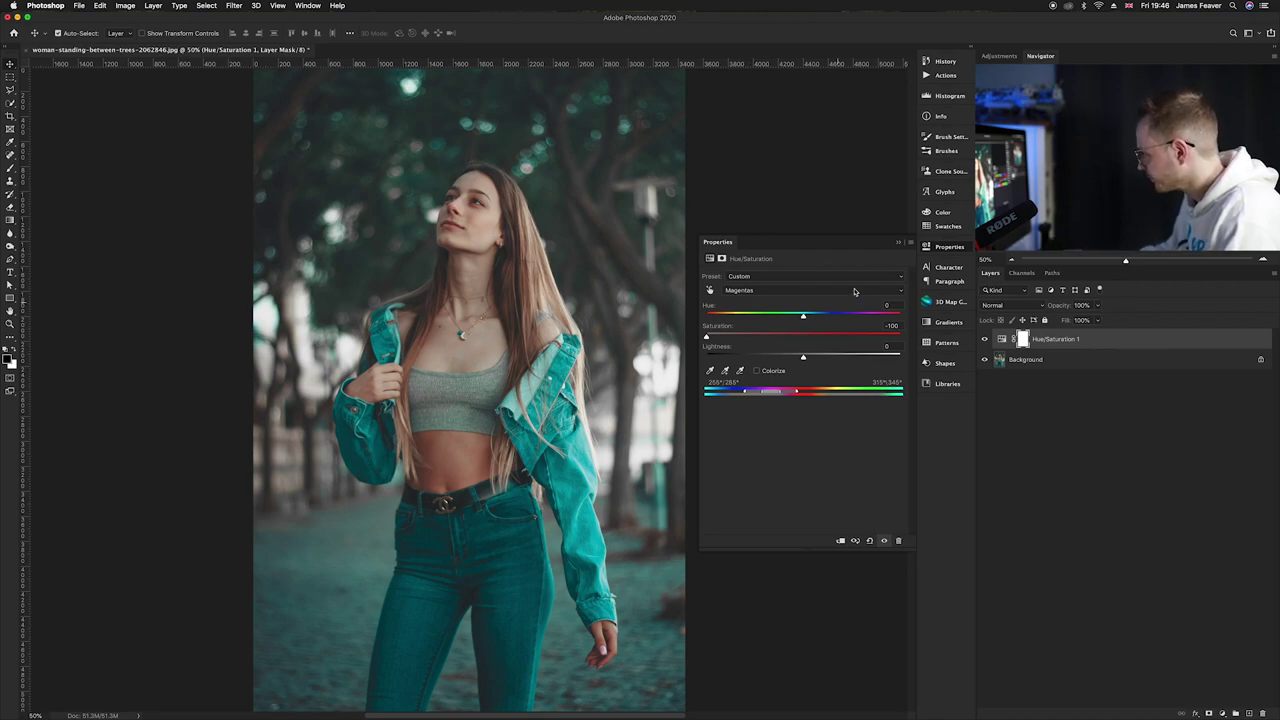
{"action": "left_click", "coordinate": [936, 251]}
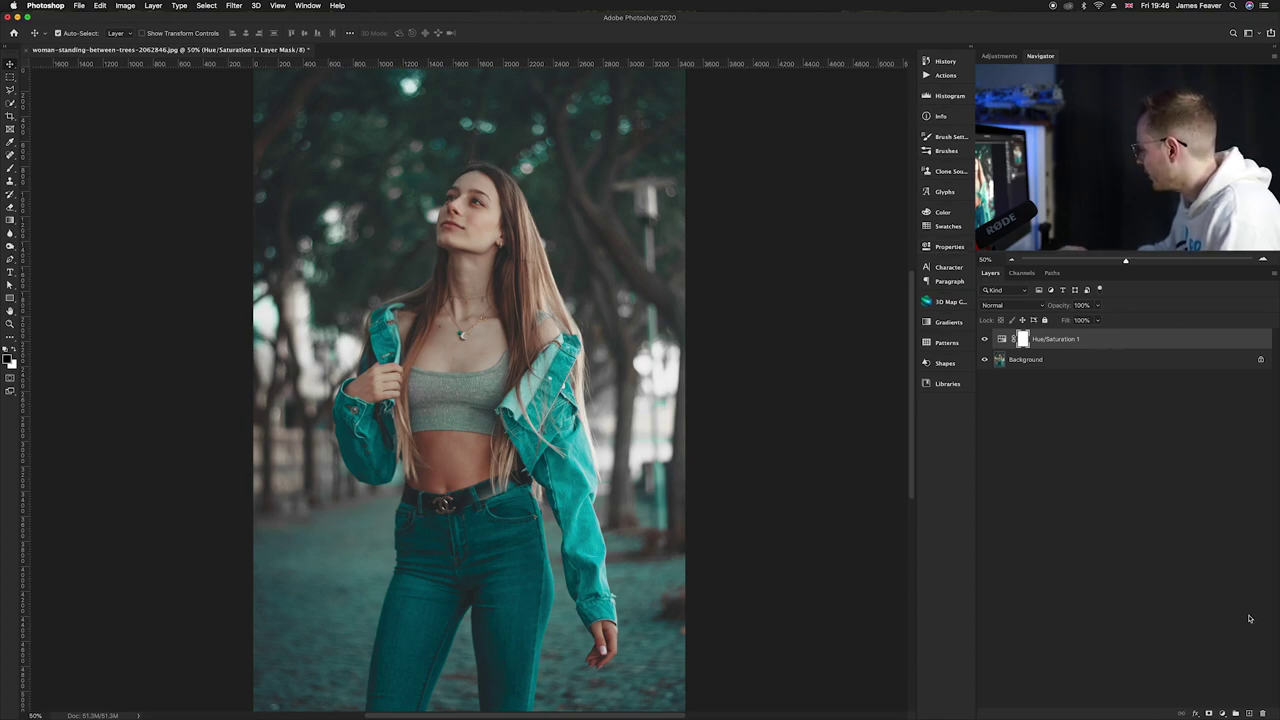
Add a Selective Color adjustment layer and enter -50 for the Reds range
{"action": "left_click", "coordinate": [1223, 713]}
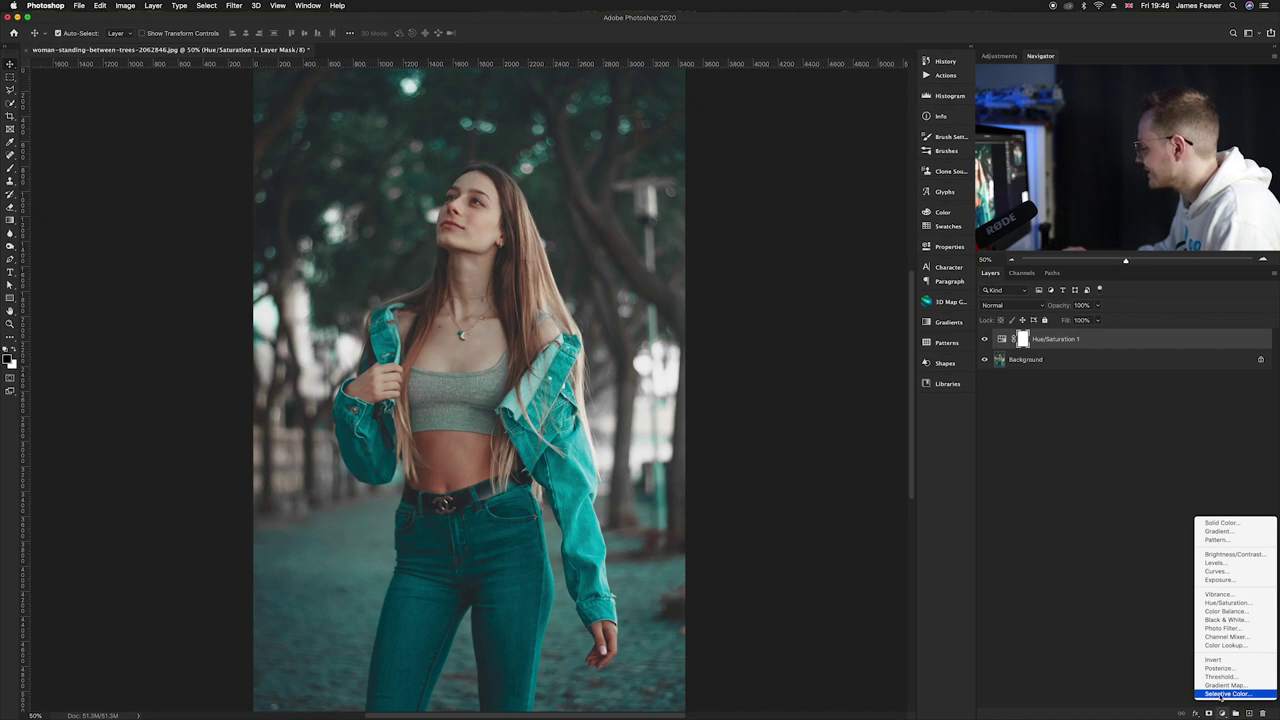
{"action": "left_click", "coordinate": [1225, 694]}
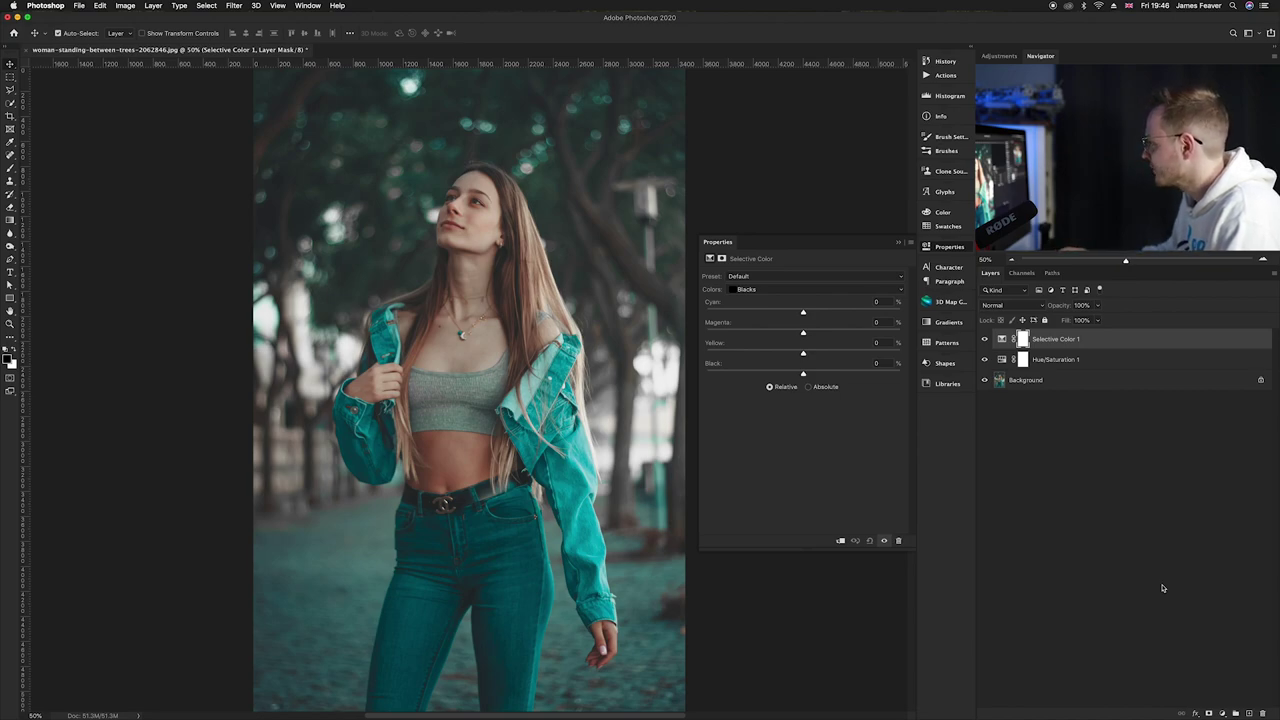
{"action": "left_click", "coordinate": [738, 290]}
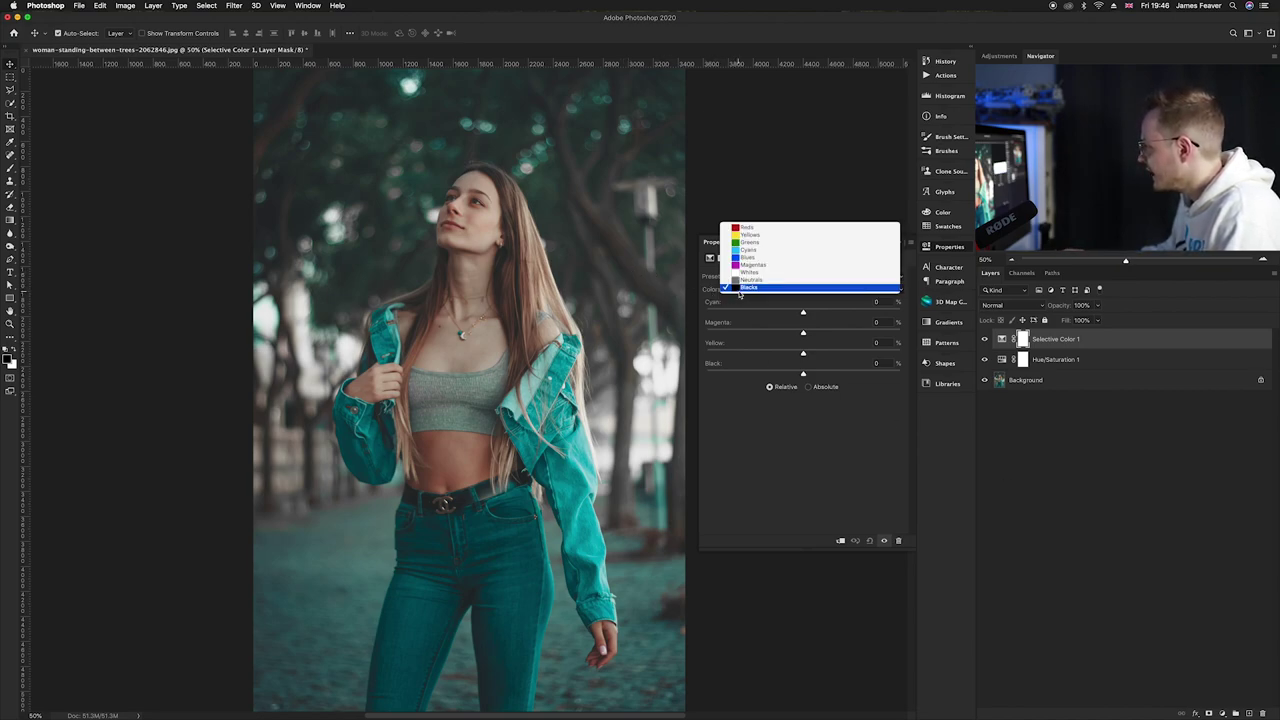
{"action": "left_click", "coordinate": [748, 229]}
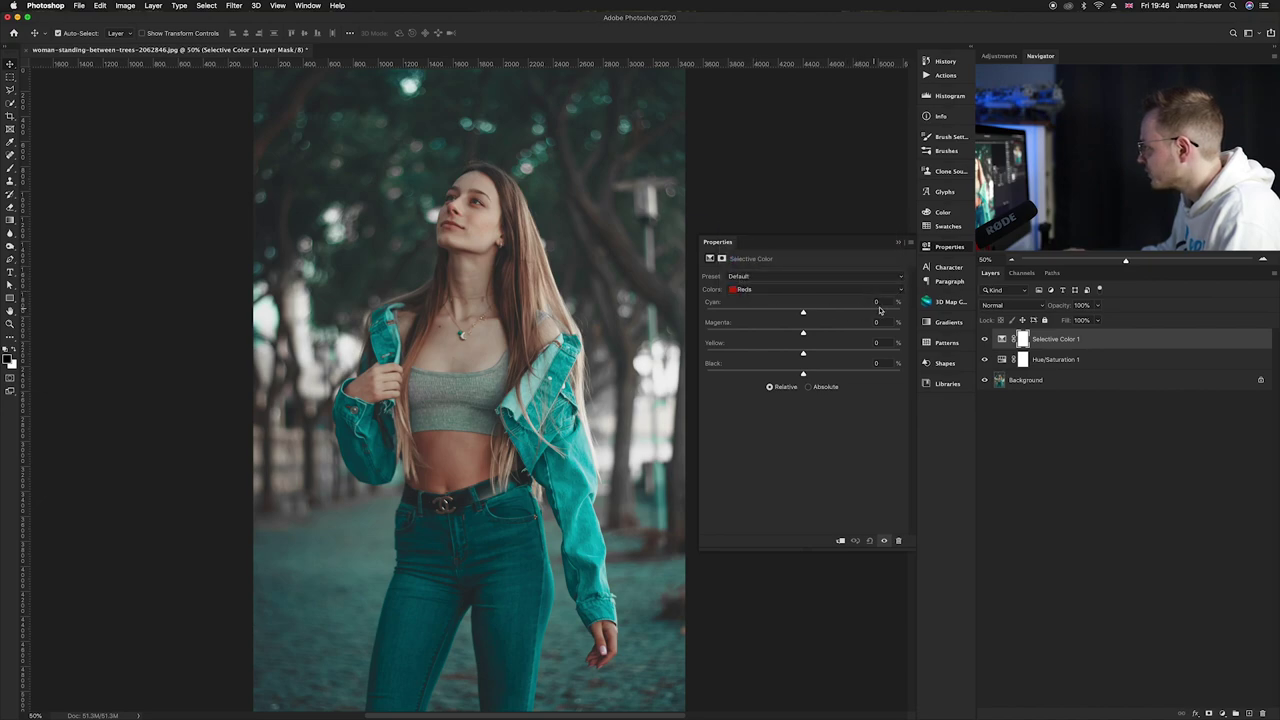
{"action": "type", "text": "-50"}
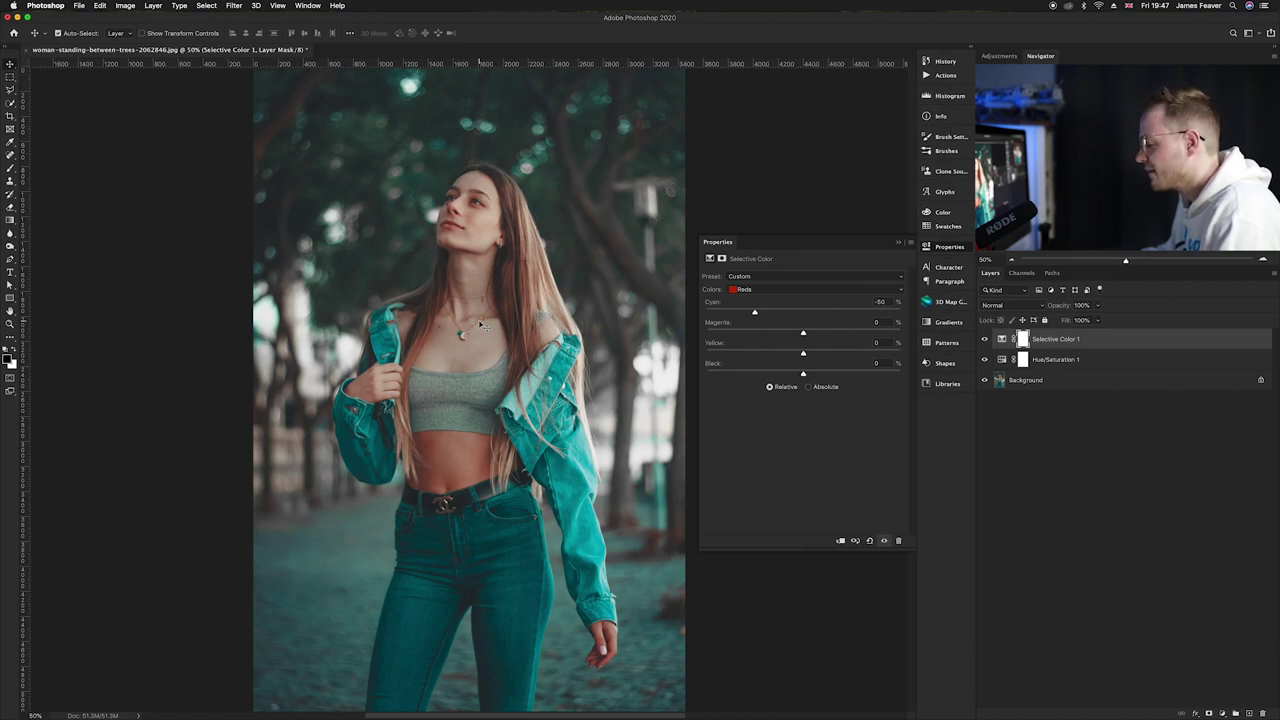
Set the Yellows range to Cyan -100 and Magenta +100 in Selective Color
{"action": "left_click", "coordinate": [785, 290]}
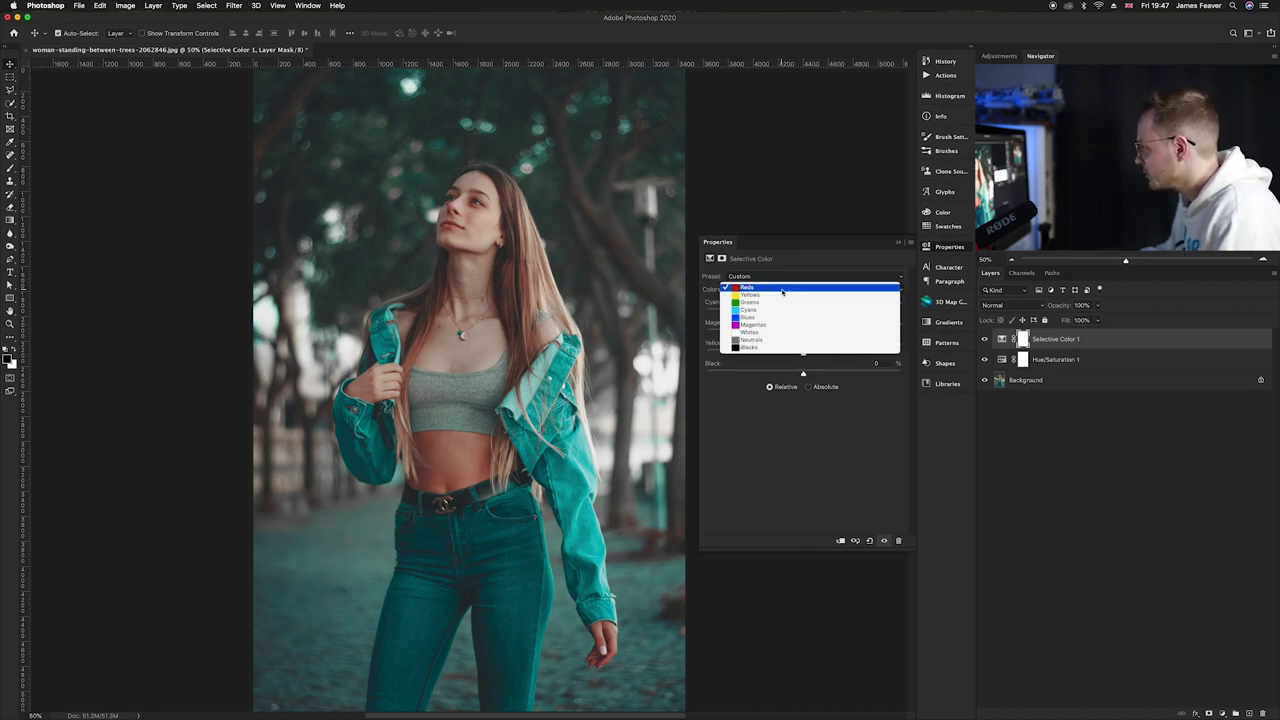
{"action": "left_click", "coordinate": [782, 297]}
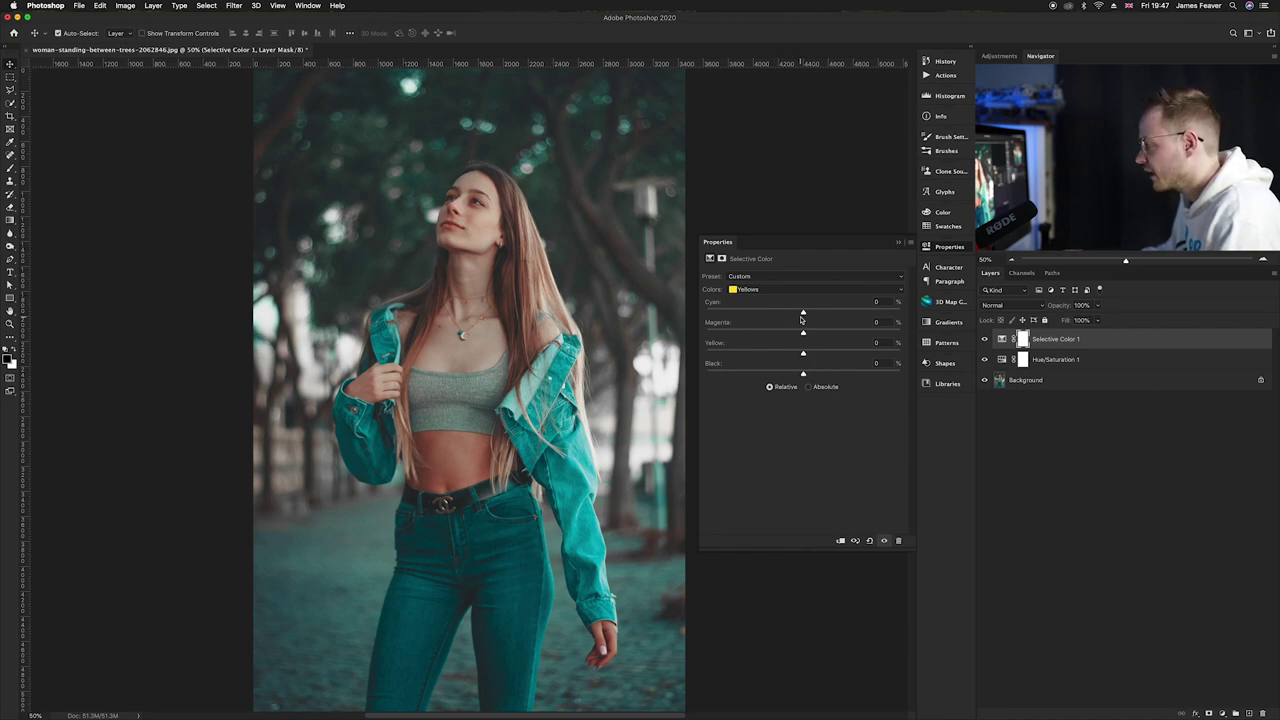
{"action": "left_click_drag", "start_coordinate": [803, 314], "coordinate": [702, 313]}
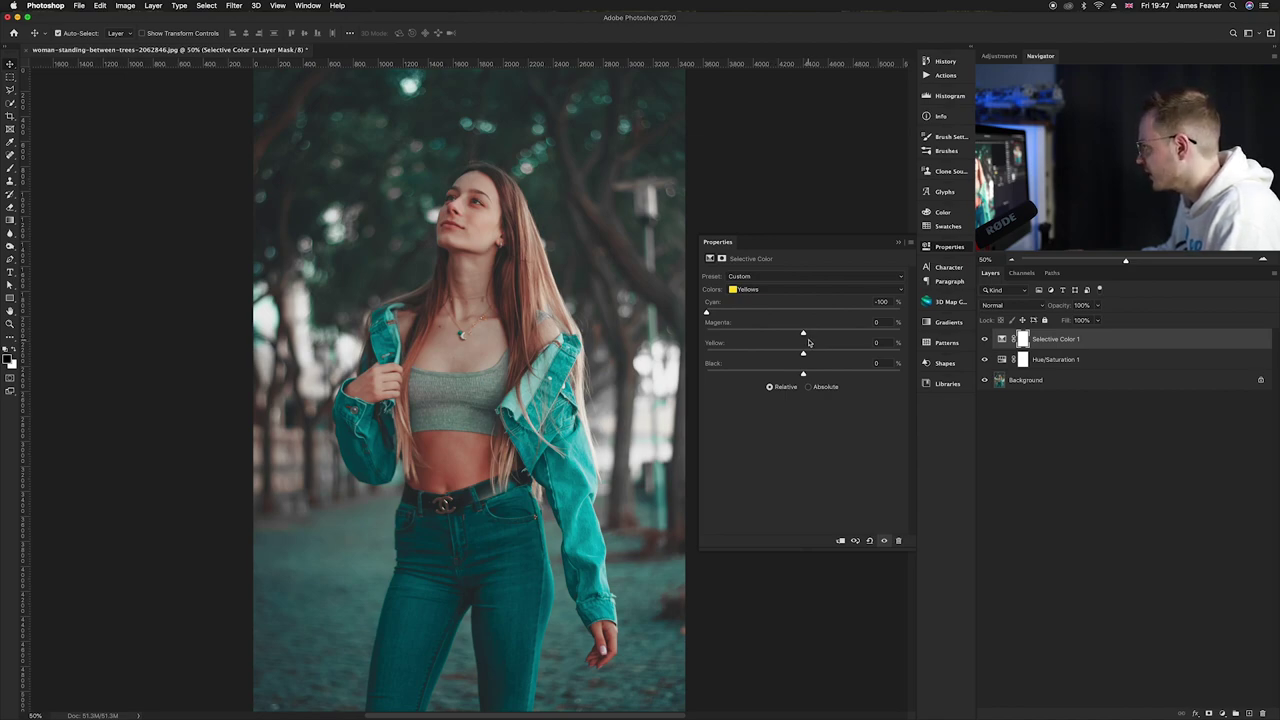
{"action": "left_click_drag", "start_coordinate": [804, 334], "coordinate": [940, 341]}
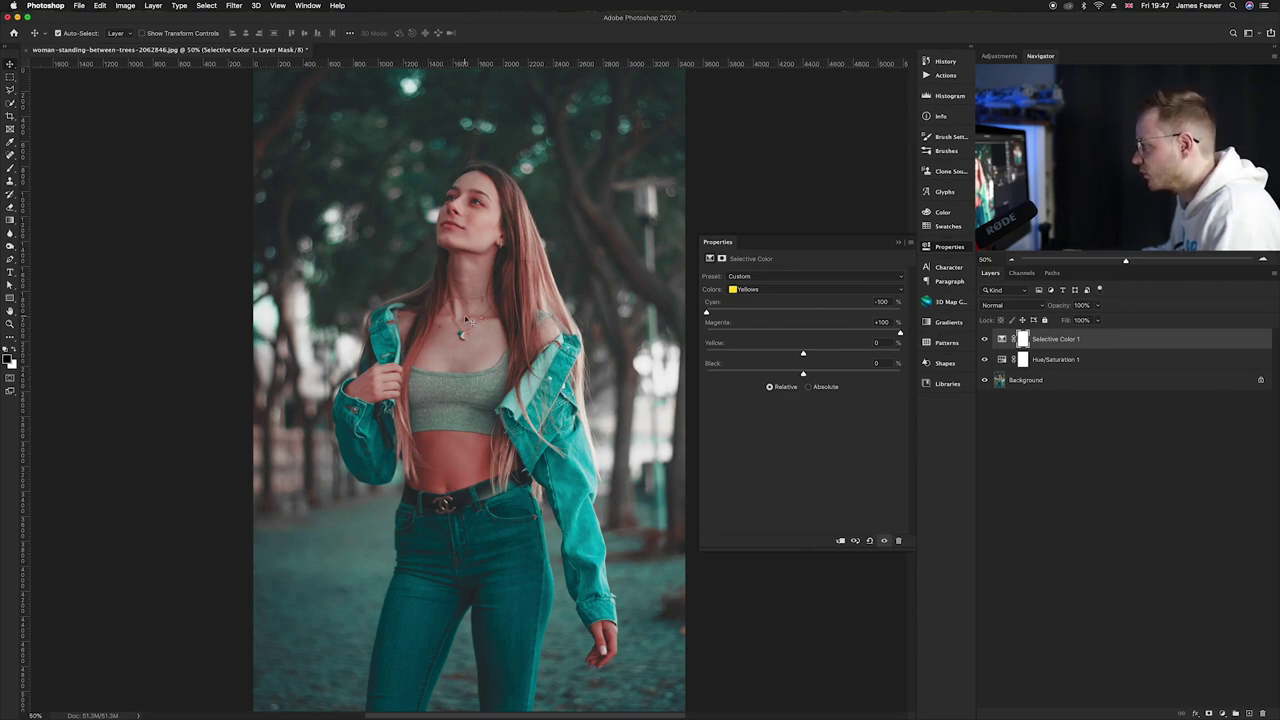
{"action": "left_click", "coordinate": [746, 290]}
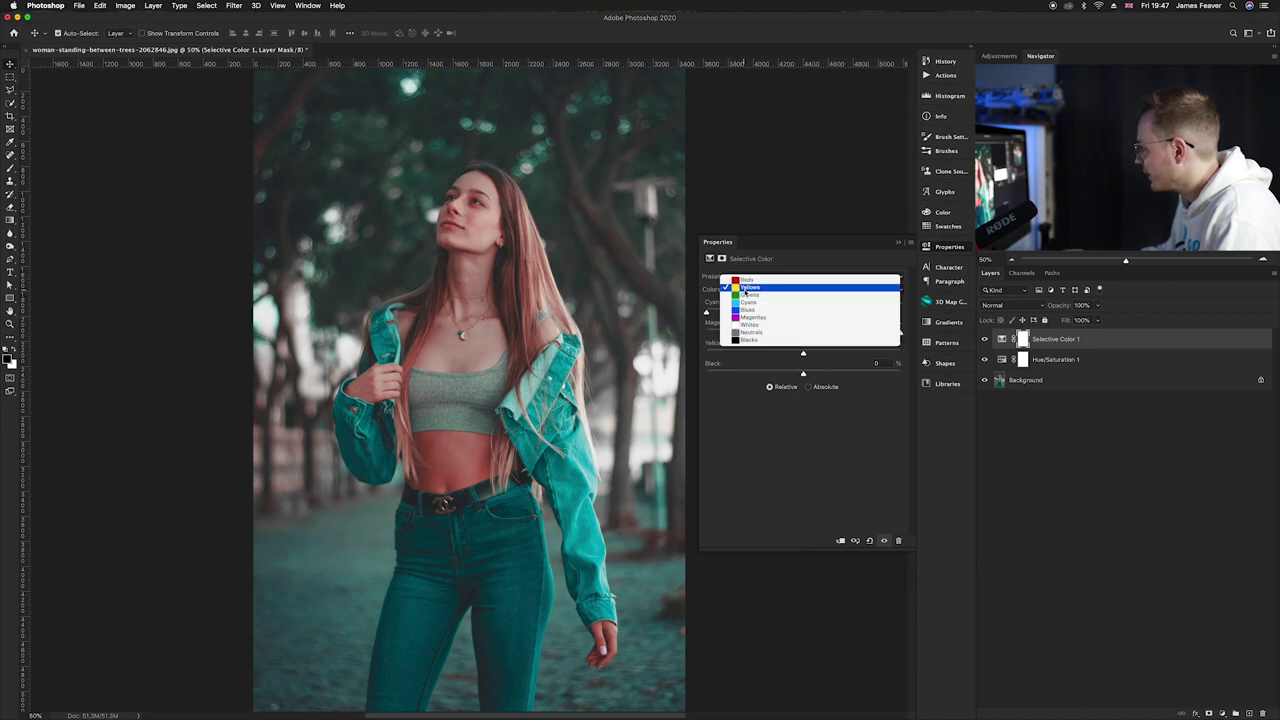
Set Selective Color Neutrals to Cyan +20 and Yellow -10
{"action": "left_click", "coordinate": [750, 333]}
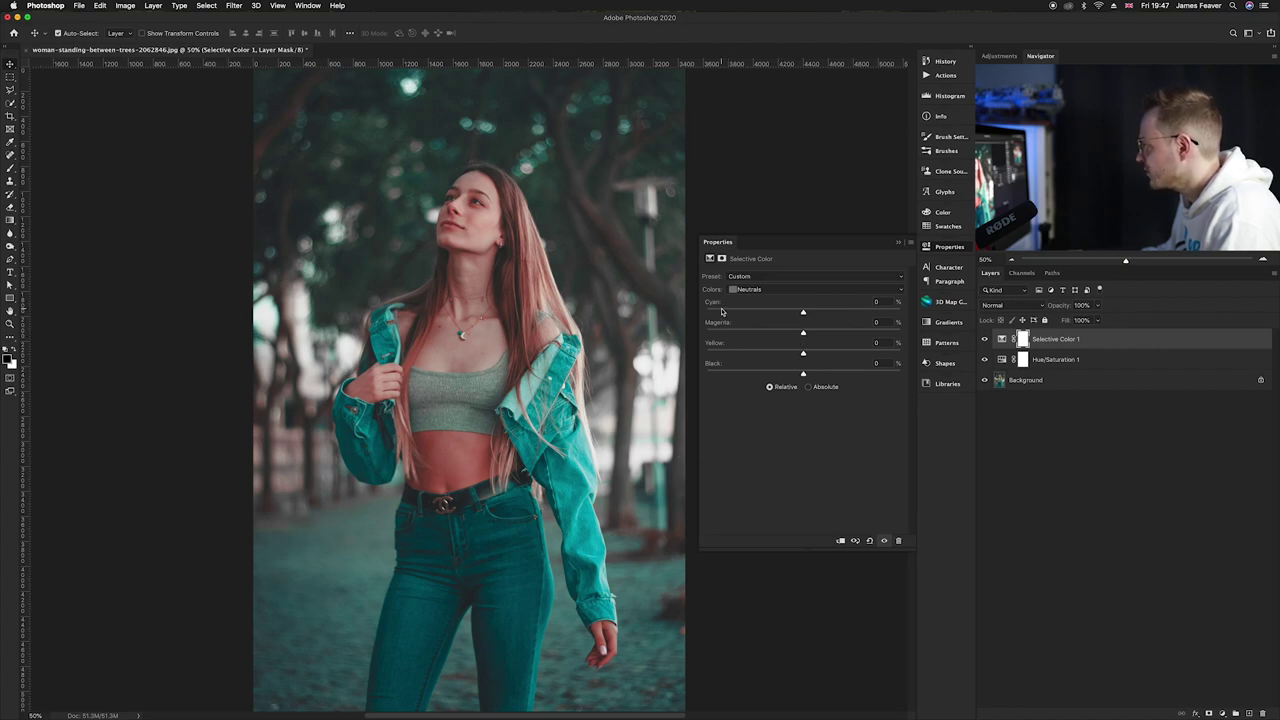
{"action": "left_click", "coordinate": [877, 302]}
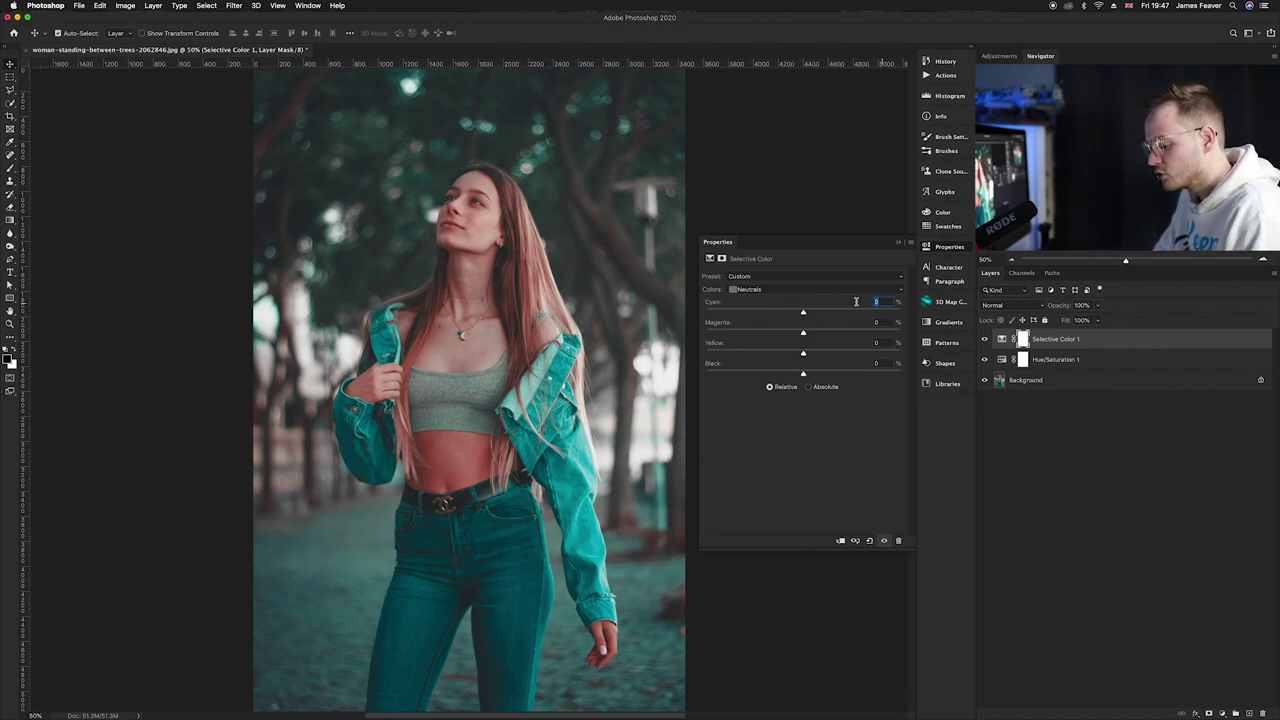
{"action": "type", "text": "20"}
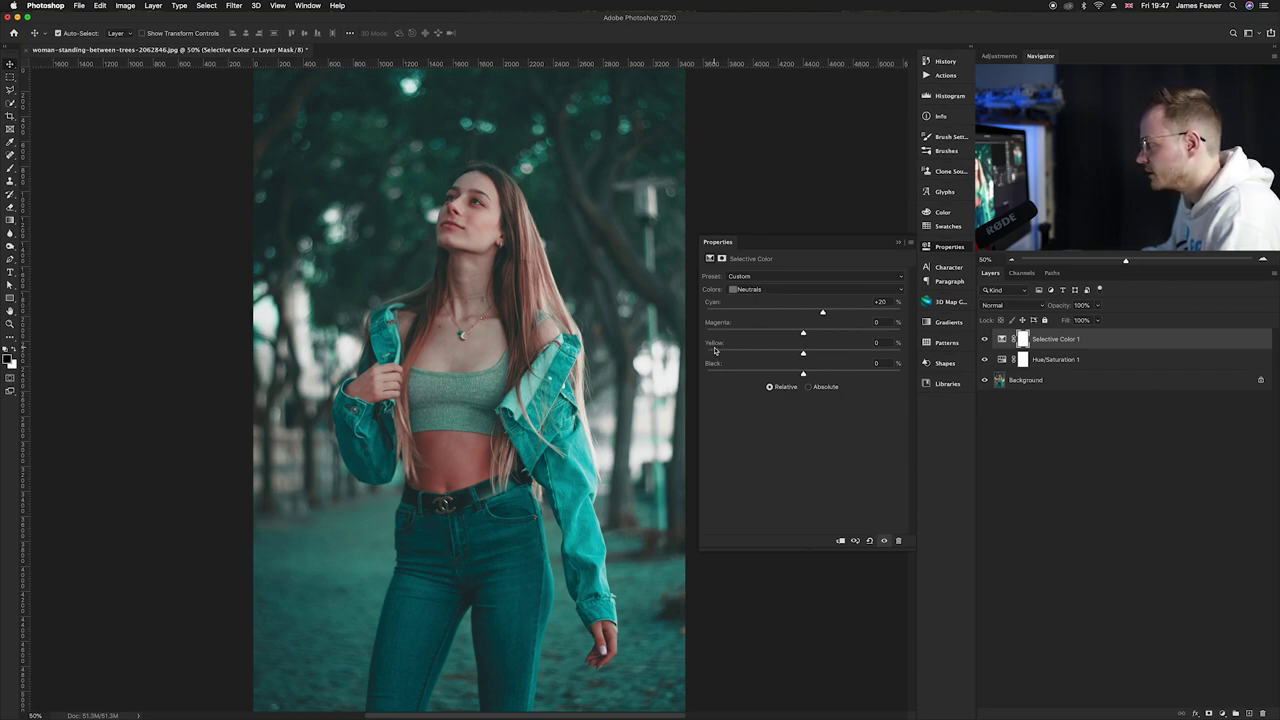
{"action": "left_click", "coordinate": [877, 343]}
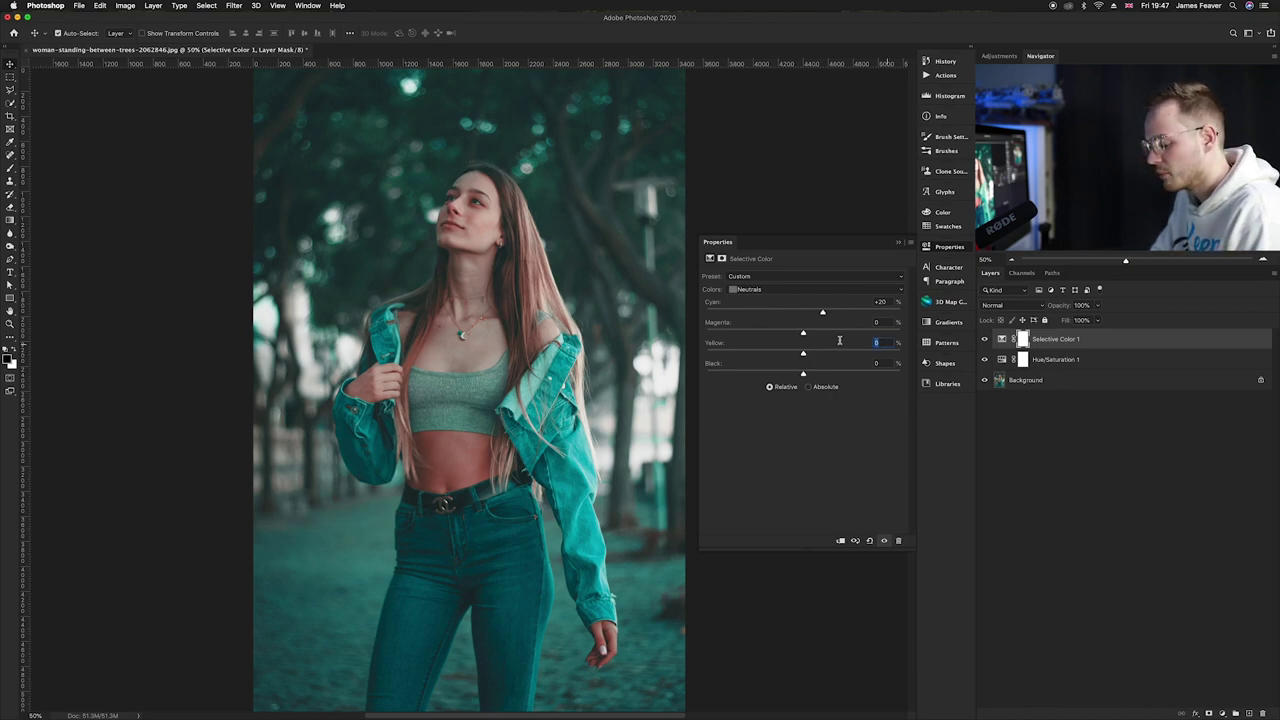
{"action": "type", "text": "-10"}
{"action": "key", "text": "Return"}
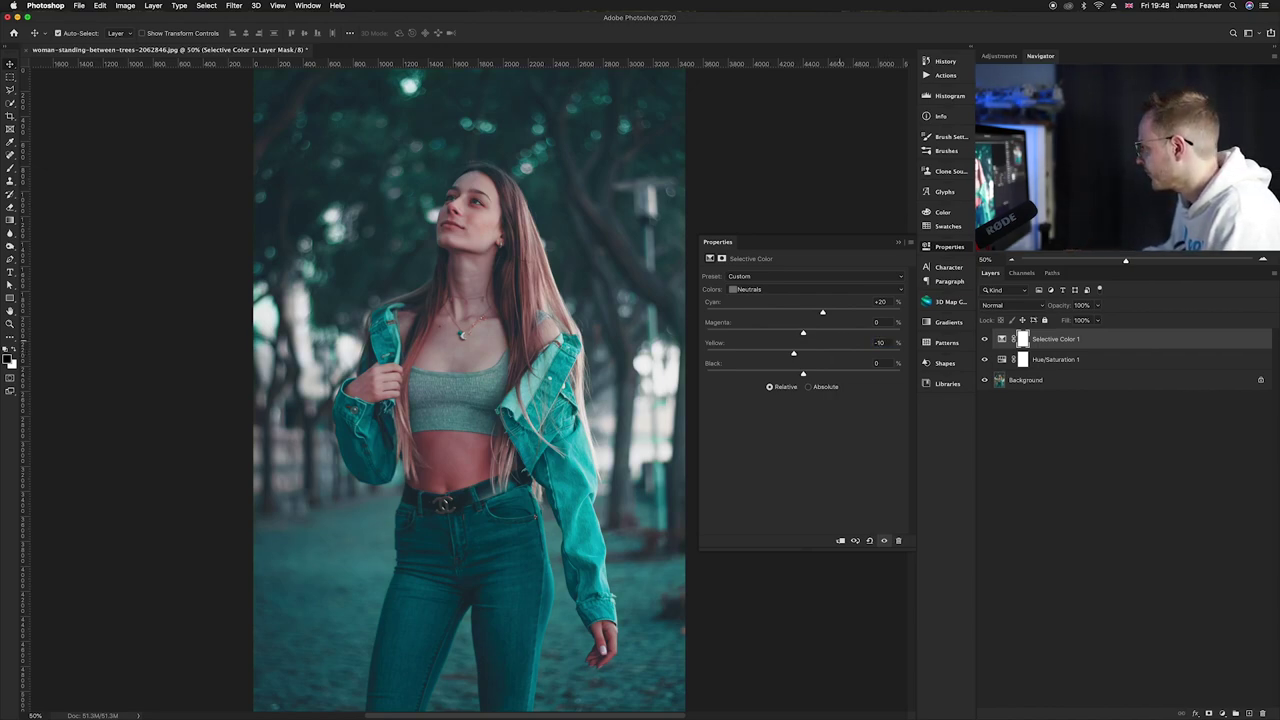
Set Blacks to Cyan +10 and Yellow -10, then close Properties and deselect the layer
{"action": "left_click", "coordinate": [757, 292]}
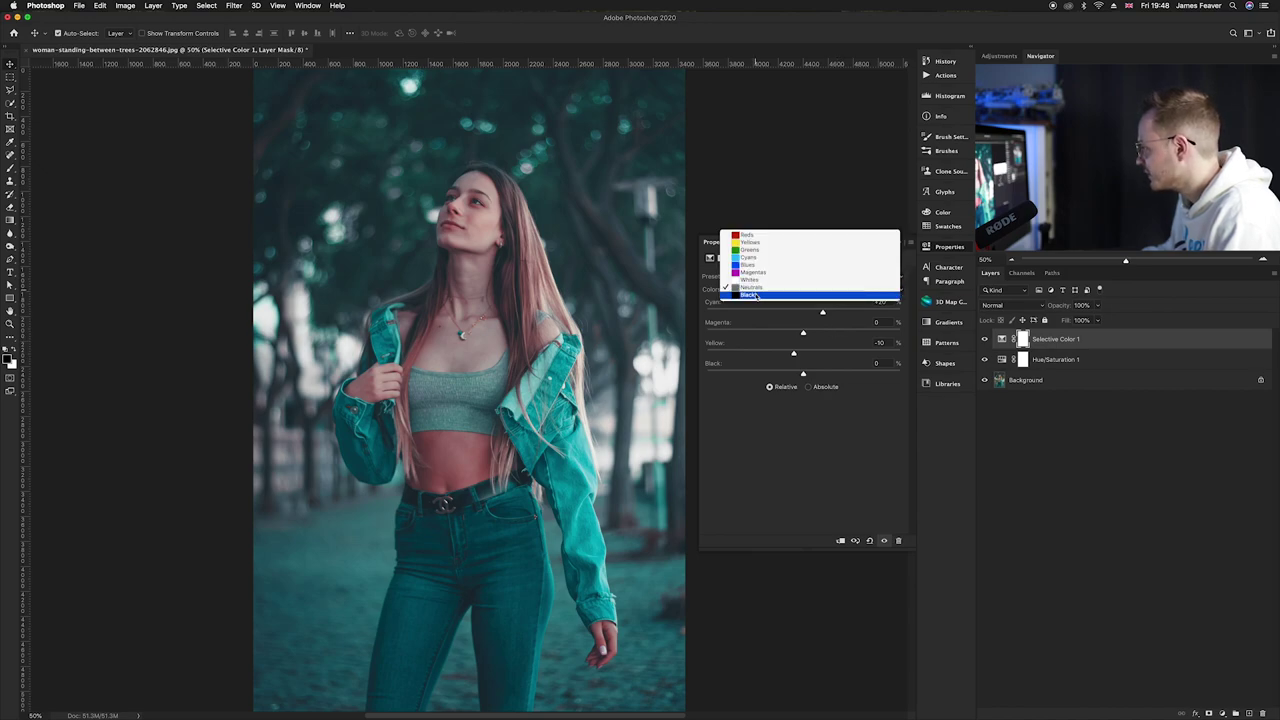
{"action": "left_click", "coordinate": [757, 296]}
{"action": "left_click", "coordinate": [853, 300]}
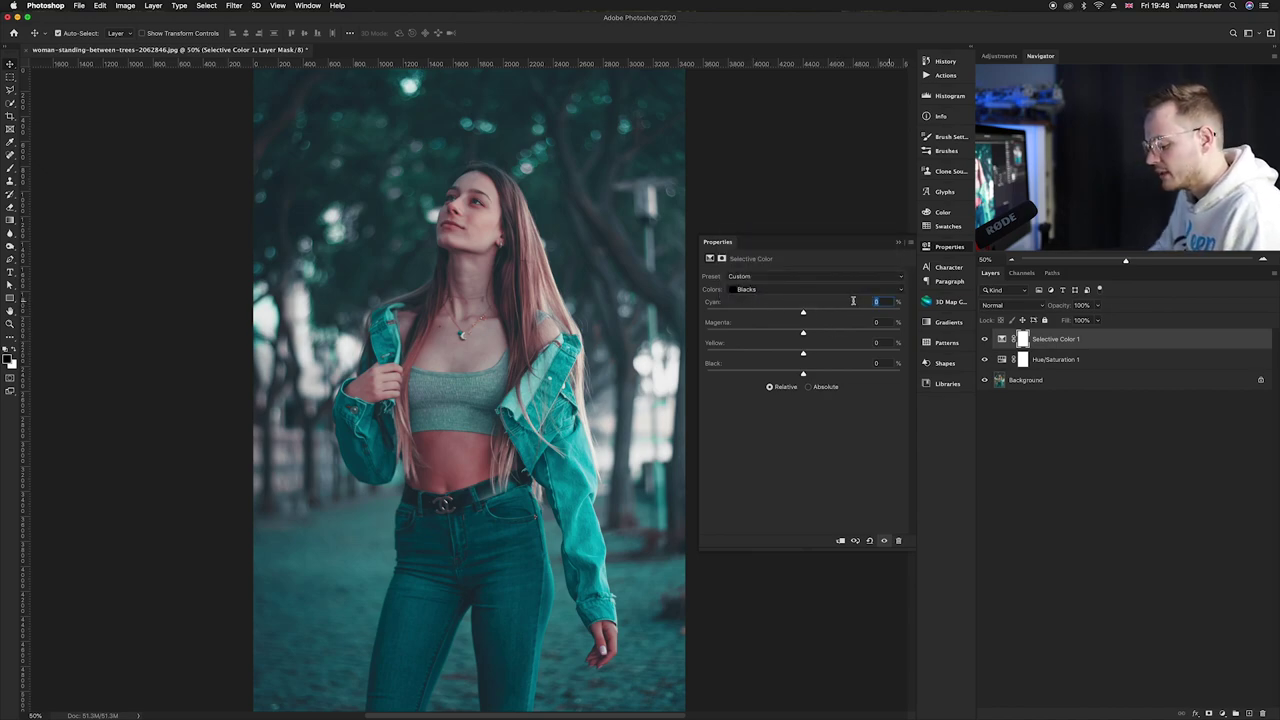
{"action": "type", "text": "10"}
{"action": "key", "text": "Return"}
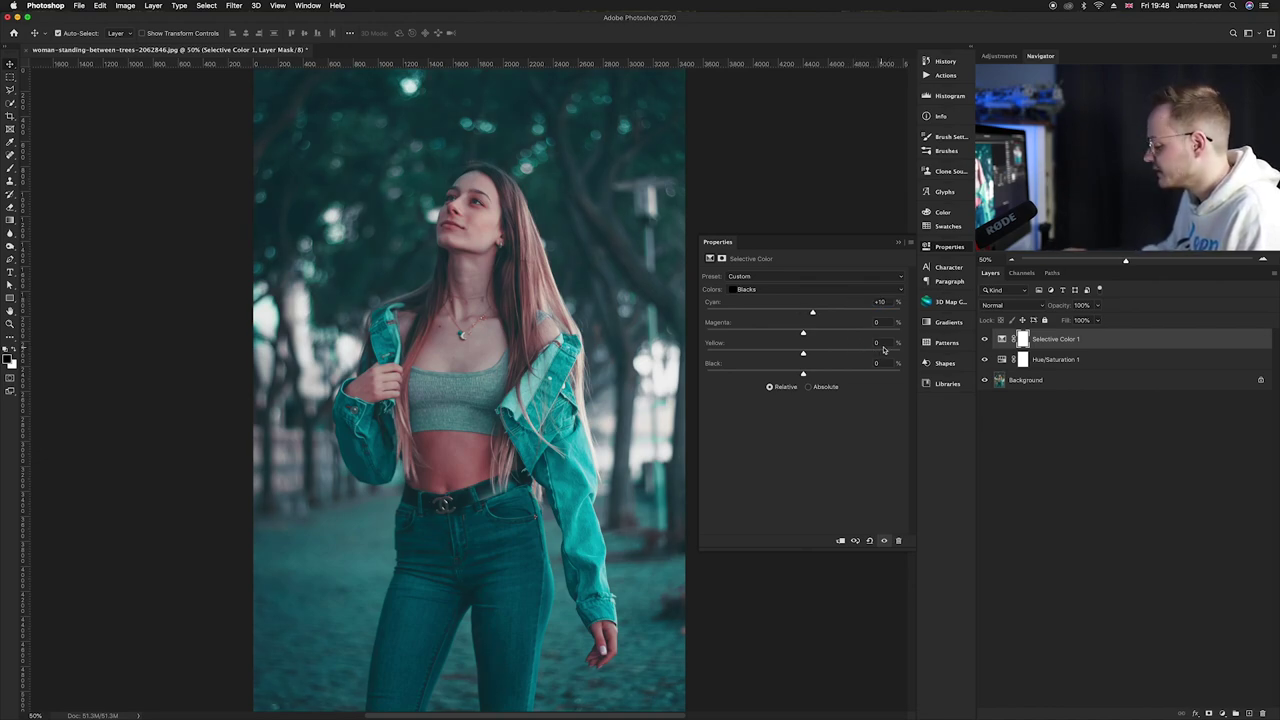
{"action": "left_click", "coordinate": [857, 342]}
{"action": "type", "text": "-10"}
{"action": "key", "text": "Return"}
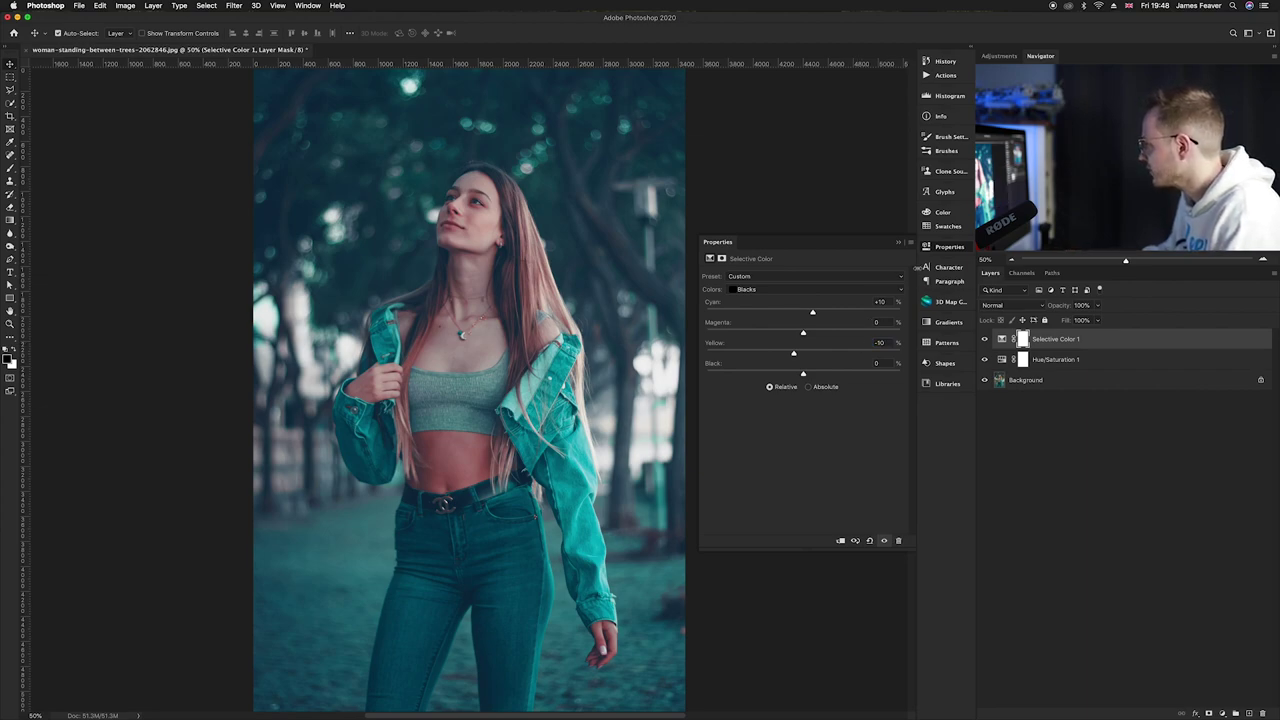
{"action": "left_click", "coordinate": [930, 250]}
{"action": "left_click", "coordinate": [1006, 463]}
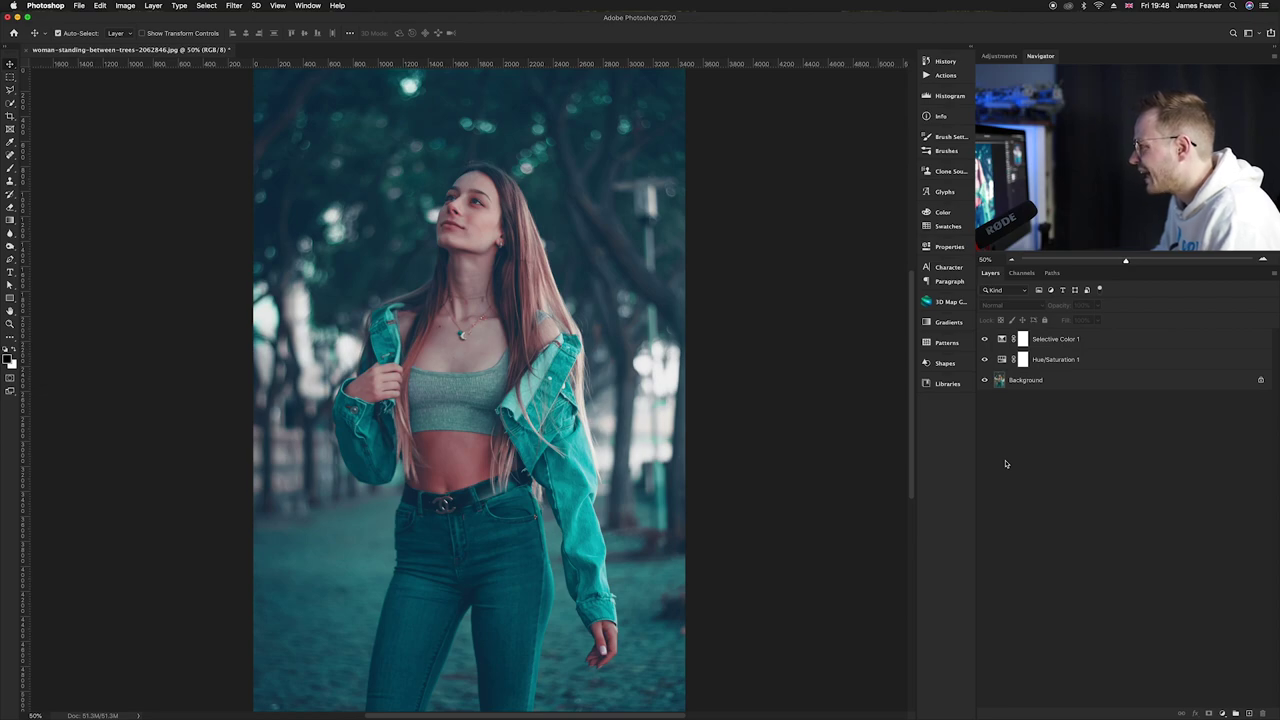
Add a Curves layer with black point output 16 and curve points at 68/68 and 183/166
{"action": "left_click", "coordinate": [1223, 714]}
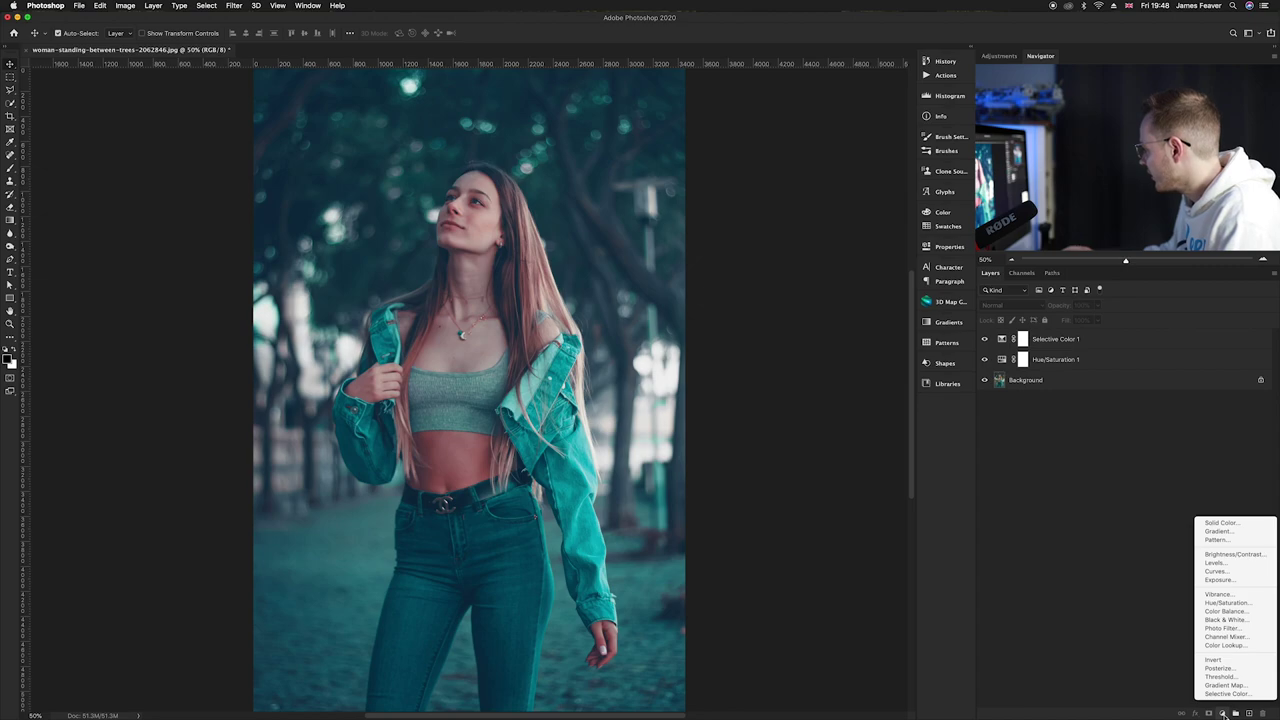
{"action": "left_click", "coordinate": [1216, 572]}
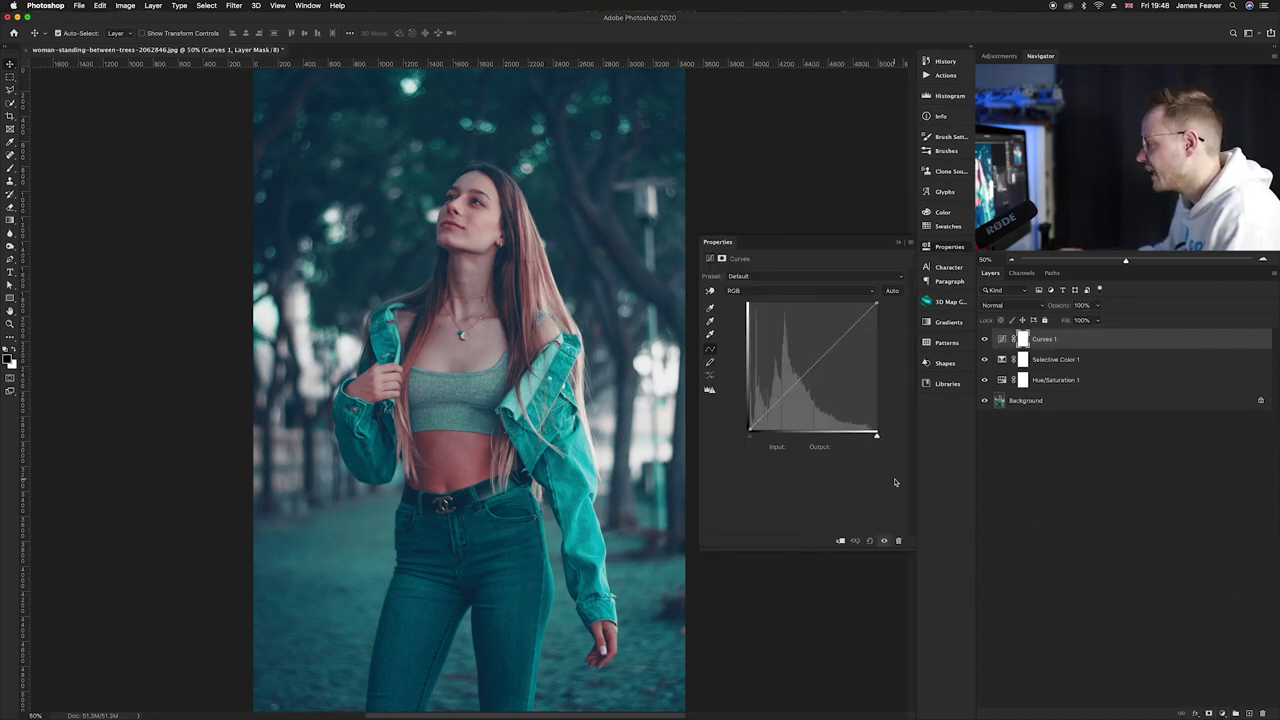
{"action": "left_click_drag", "start_coordinate": [749, 430], "coordinate": [749, 422]}
{"action": "left_click", "coordinate": [783, 397]}
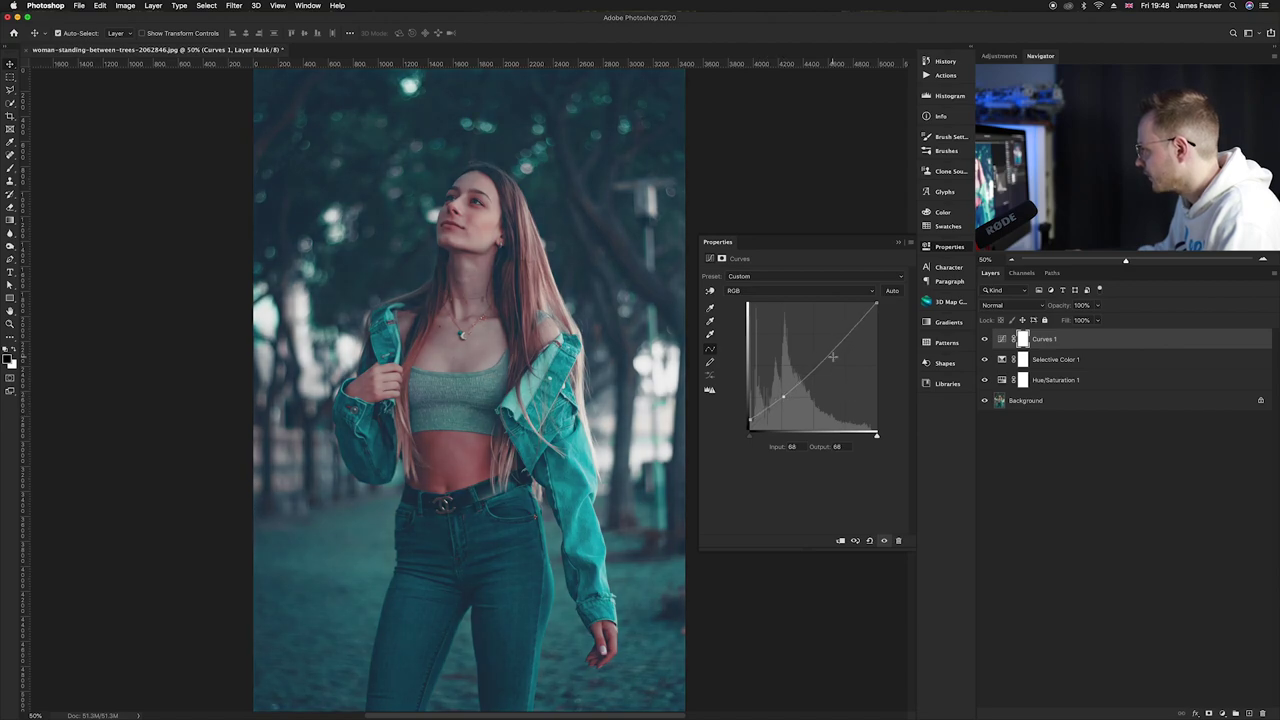
{"action": "mouse_move", "coordinate": [831, 352]}
{"action": "left_mouse_down"}
{"action": "mouse_move", "coordinate": [838, 334]}
{"action": "mouse_move", "coordinate": [831, 346]}
{"action": "left_mouse_up"}
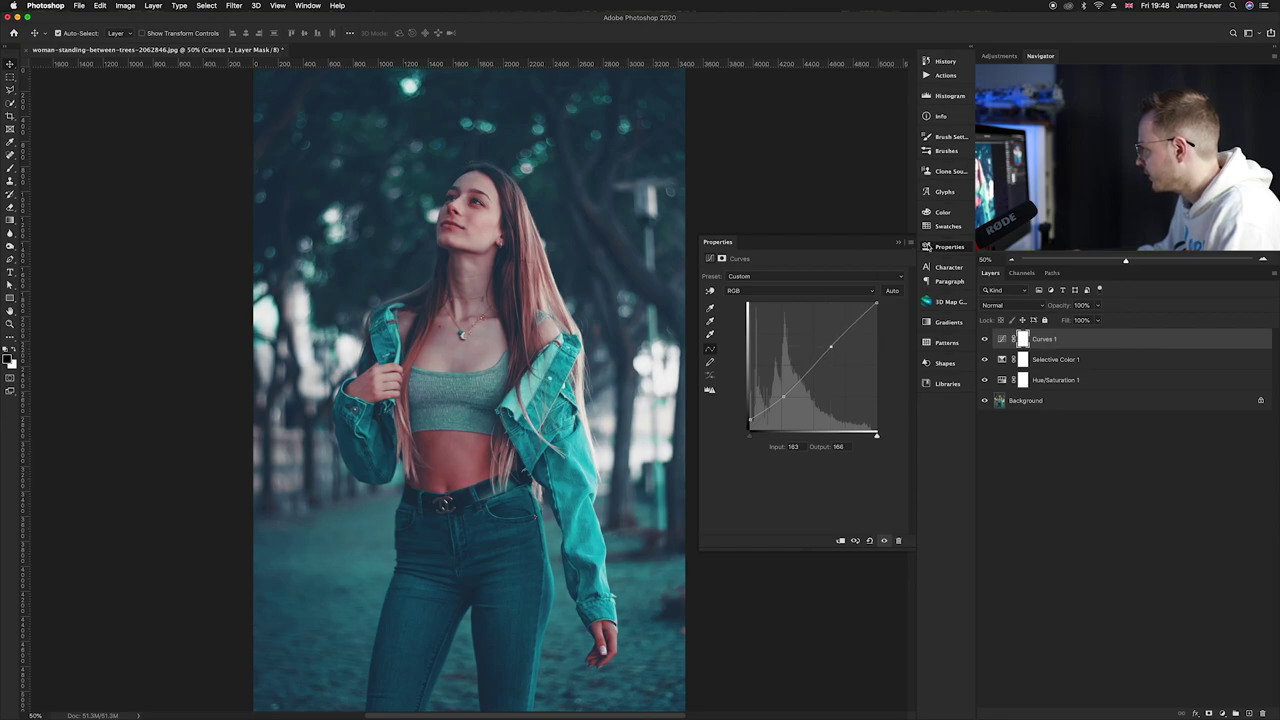
{"action": "left_click", "coordinate": [935, 247]}
{"action": "left_click", "coordinate": [1054, 456]}
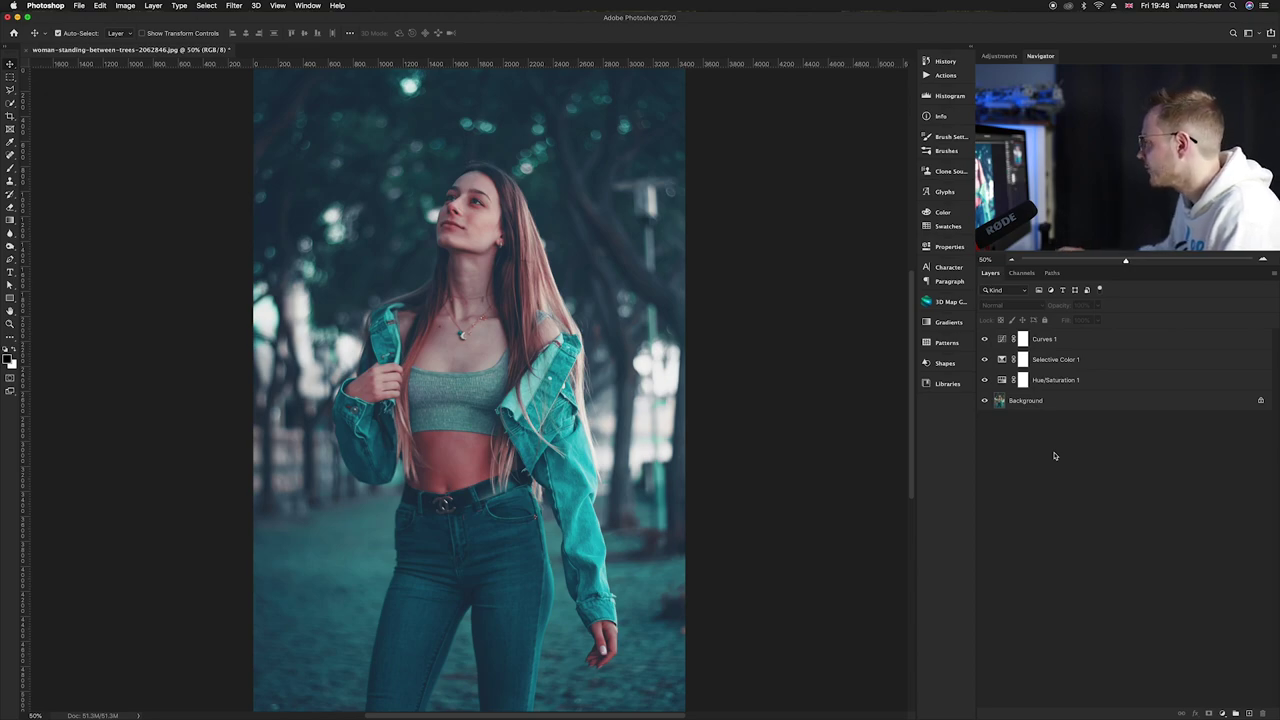
Lower Selective Color 1 opacity to 50%, then toggle adjustments off and on to compare
{"action": "double_click", "coordinate": [999, 361]}
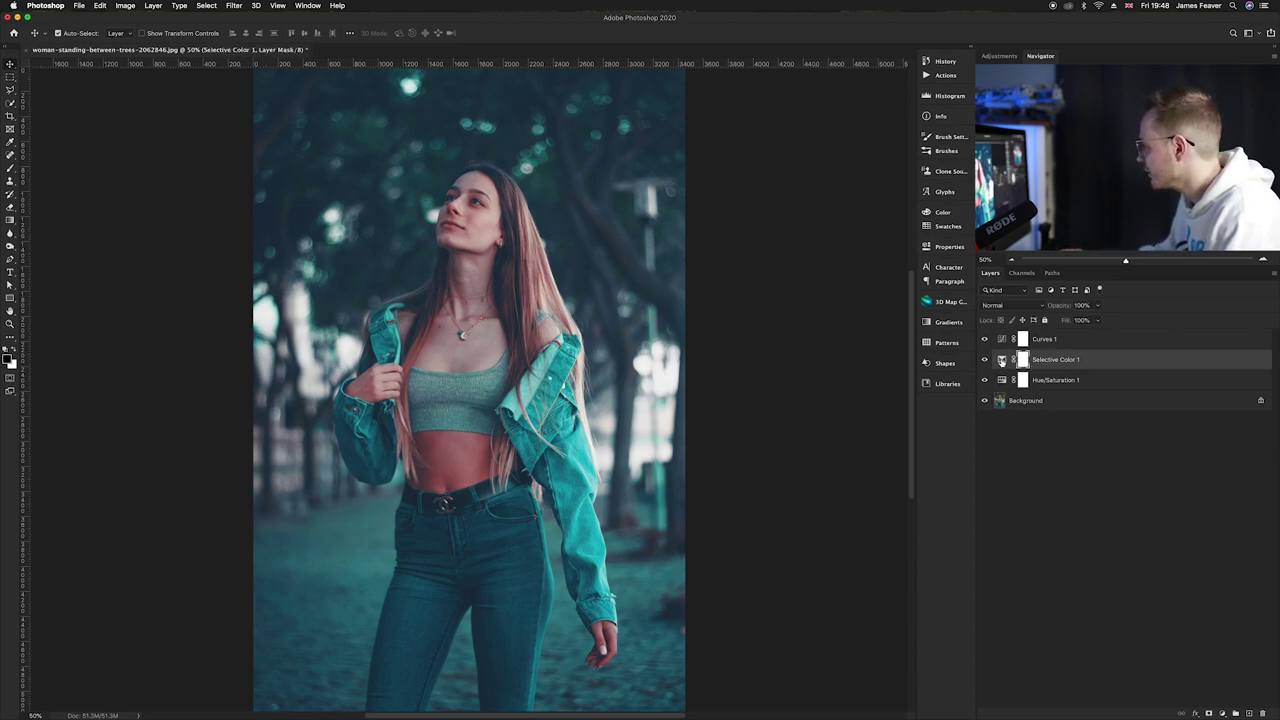
{"action": "left_click_drag", "start_coordinate": [1056, 307], "coordinate": [1035, 307]}
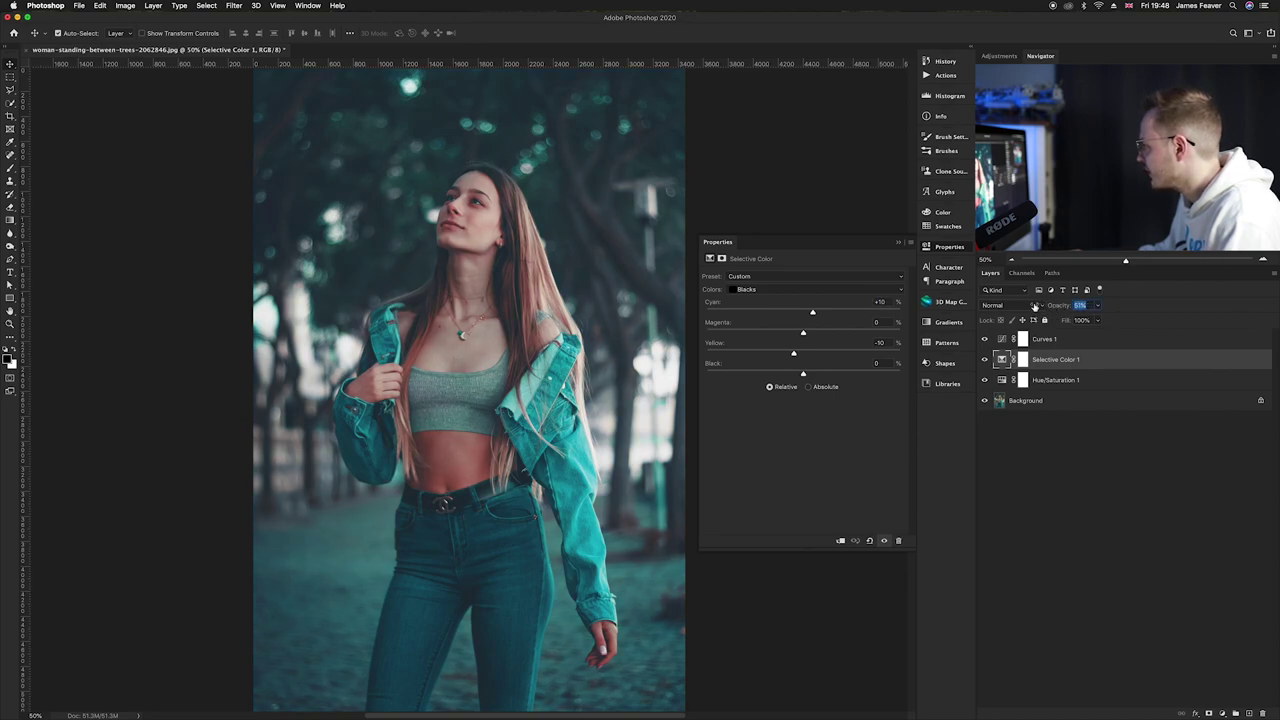
{"action": "left_click_drag", "start_coordinate": [1035, 306], "coordinate": [1032, 306]}
{"action": "left_click", "coordinate": [957, 250]}
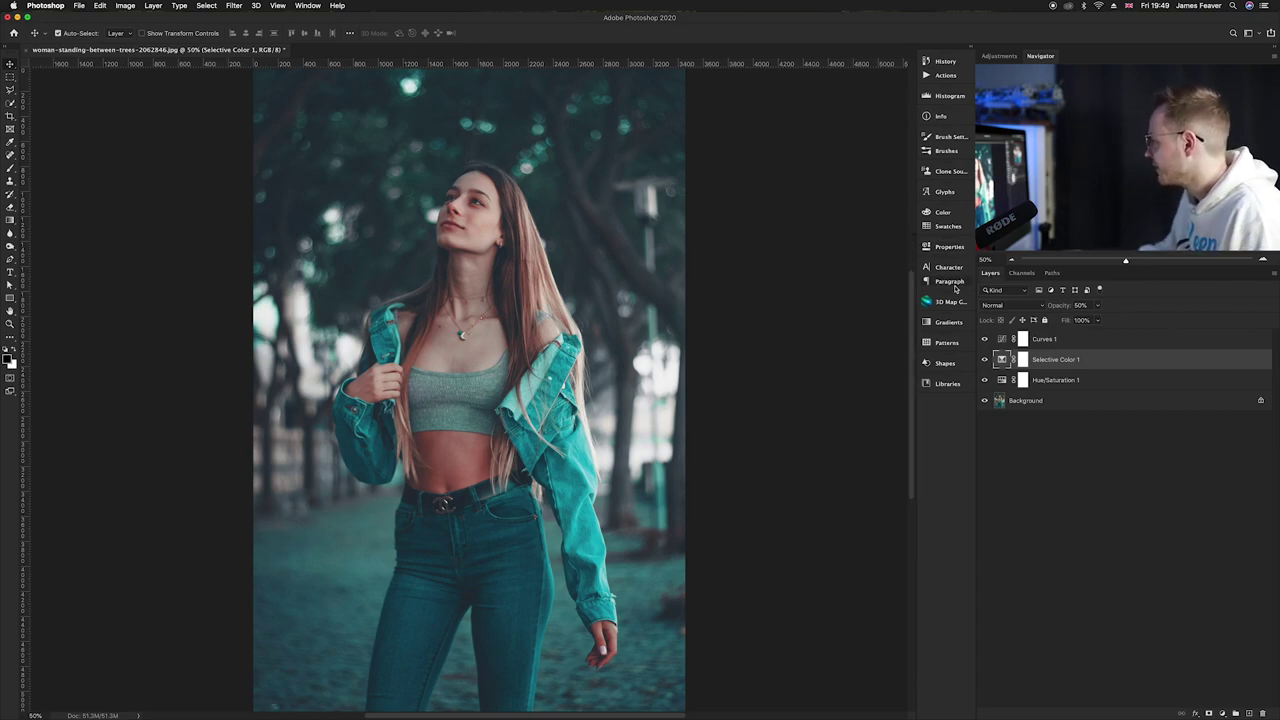
{"action": "left_click", "coordinate": [984, 400], "text": "alt"}
{"action": "left_click", "coordinate": [984, 400], "text": "alt"}
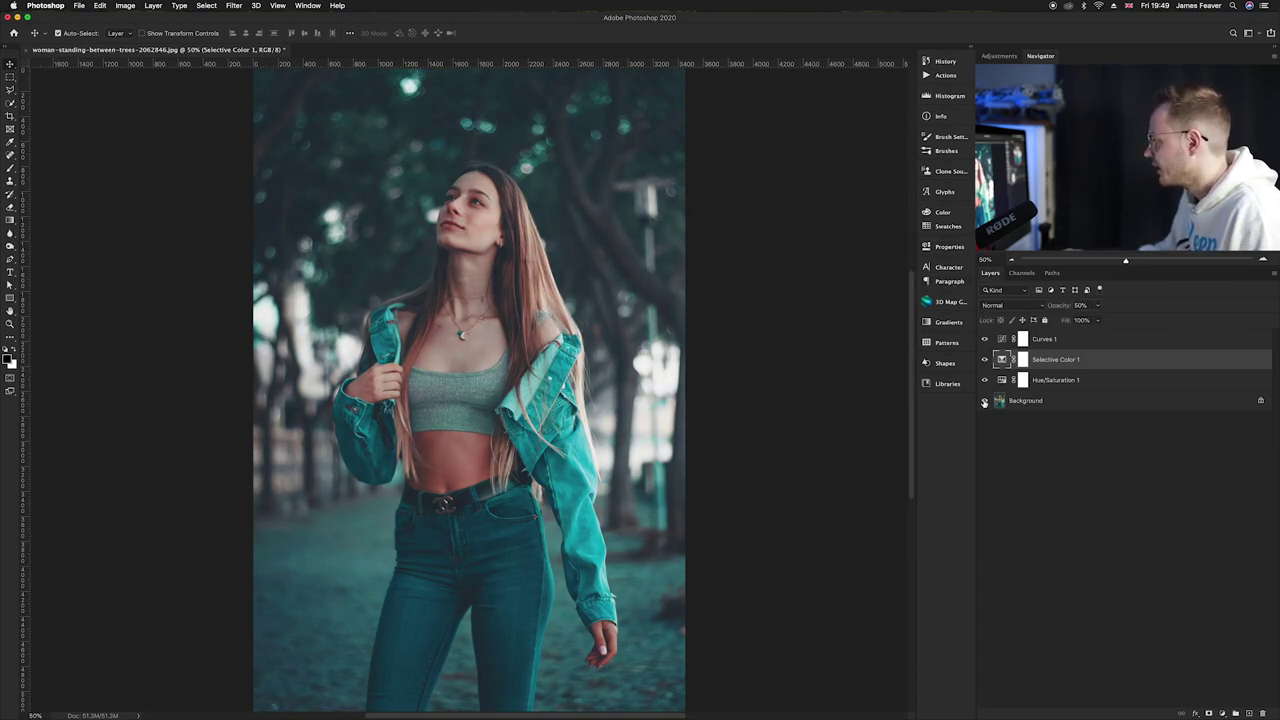